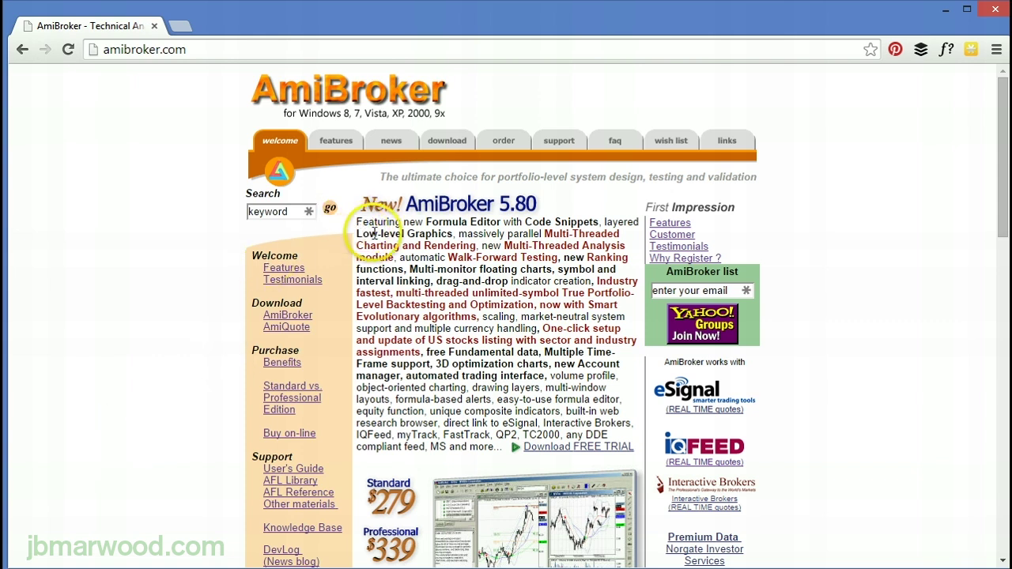
Go to the AmiBroker features page on amibroker.com and scroll through its feature list.
click(335, 144)
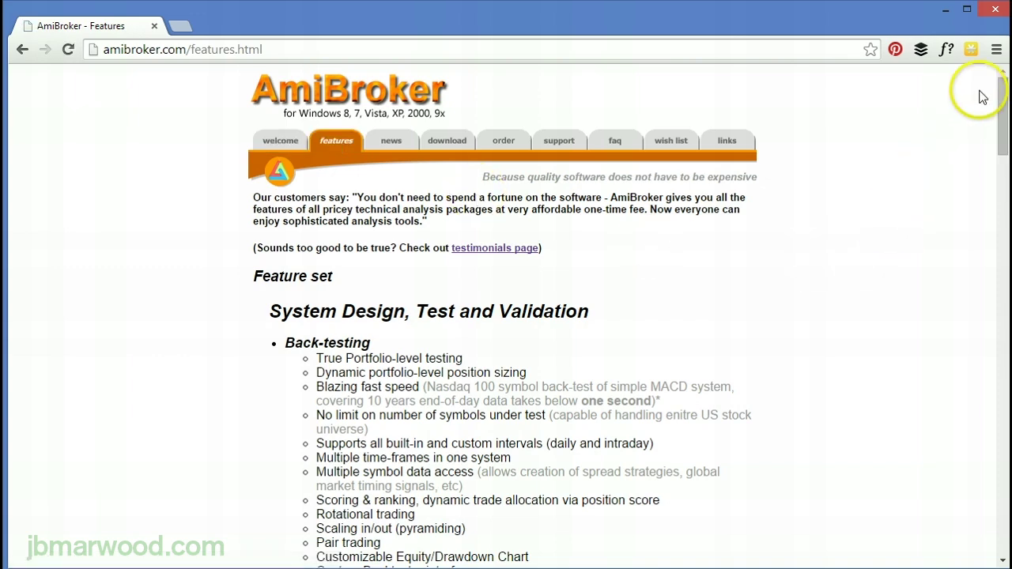
drag(1002, 112, 937, 93)
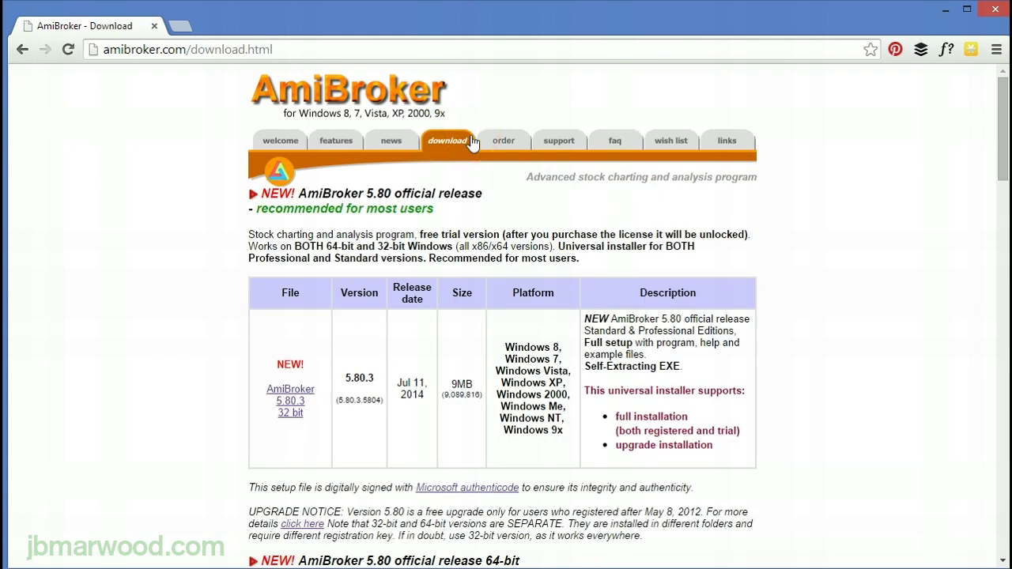
Start downloading the AmiBroker 5.80.3 32-bit installer.
right_click(404, 333)
click(276, 389)
click(285, 401)
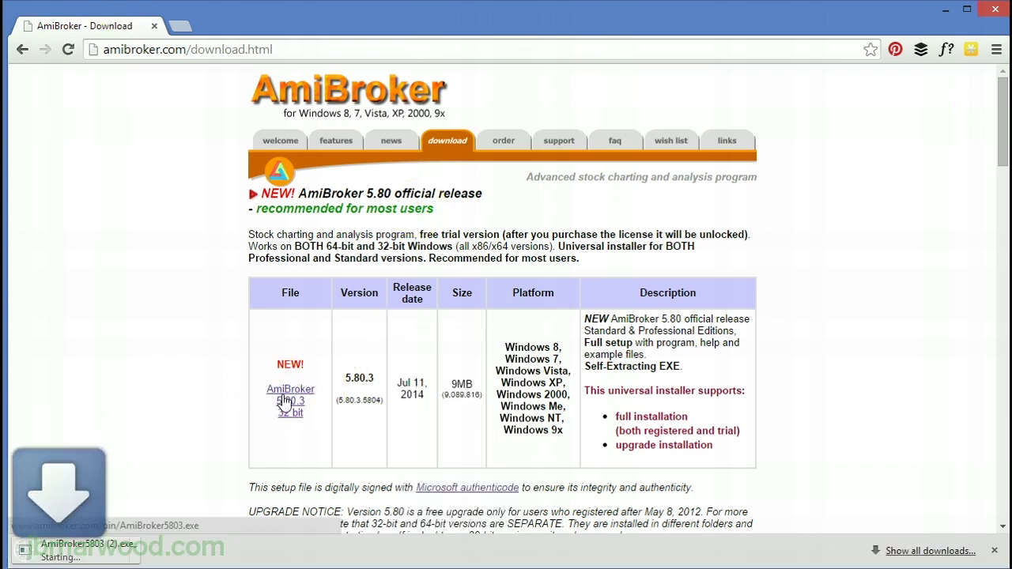
Scroll down the download page and start downloading AmiQuote 3.10.
drag(1006, 143, 984, 397)
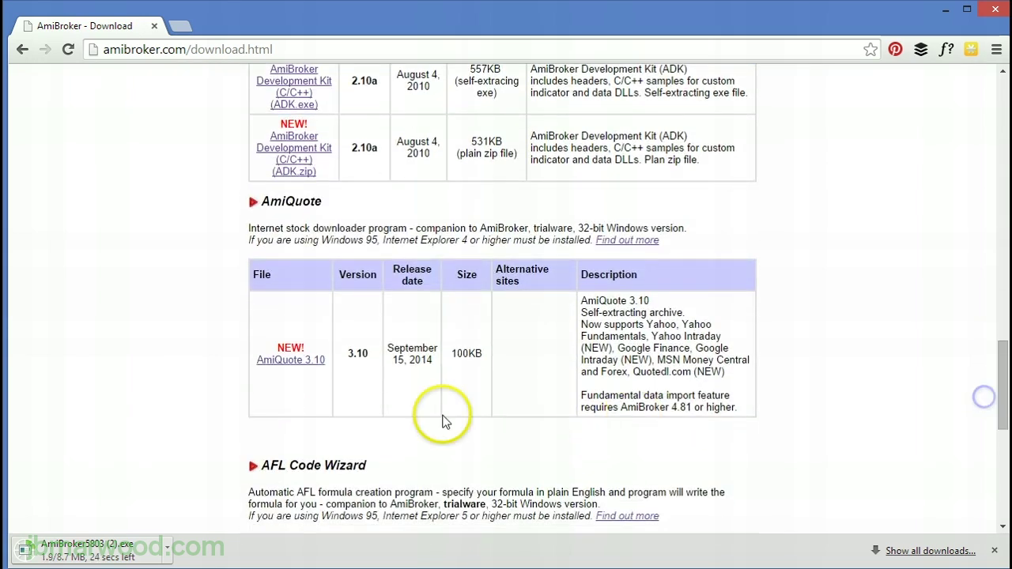
click(281, 362)
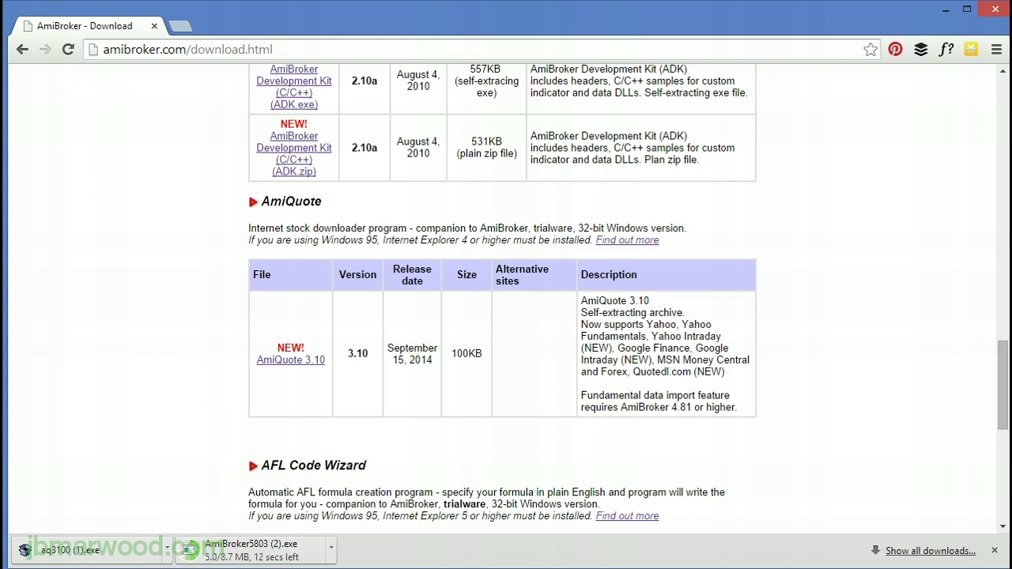
mouse_move(335, 546)
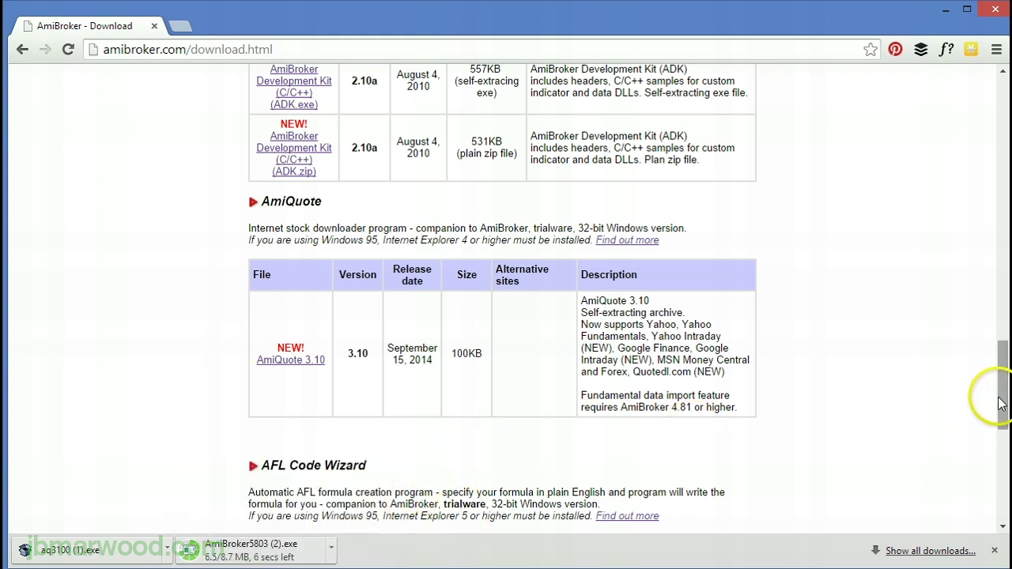
drag(1003, 402, 991, 149)
Switch to AmiBroker and load the recent database 'Data' from the File menu.
key(alt+Tab)
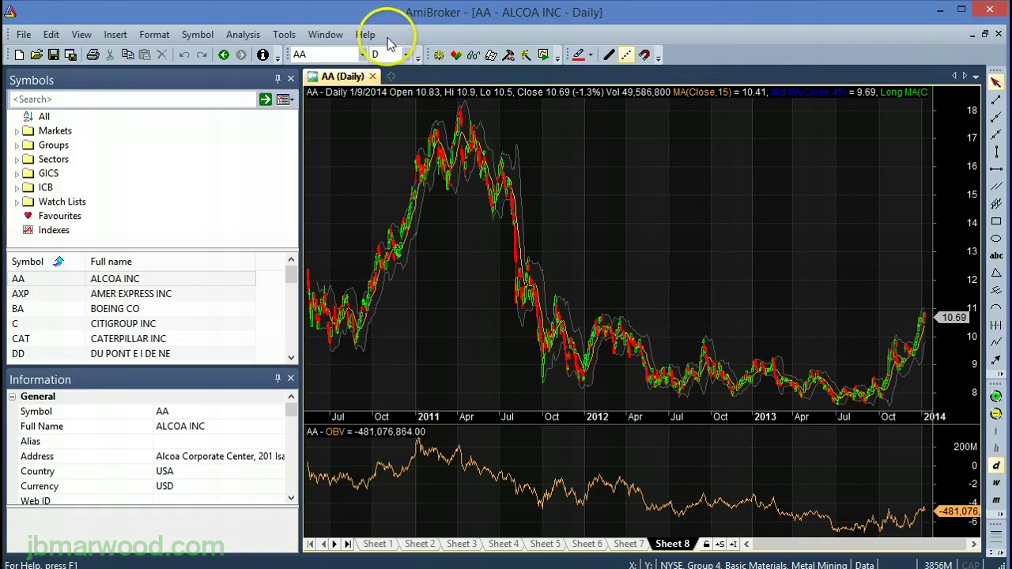
click(365, 34)
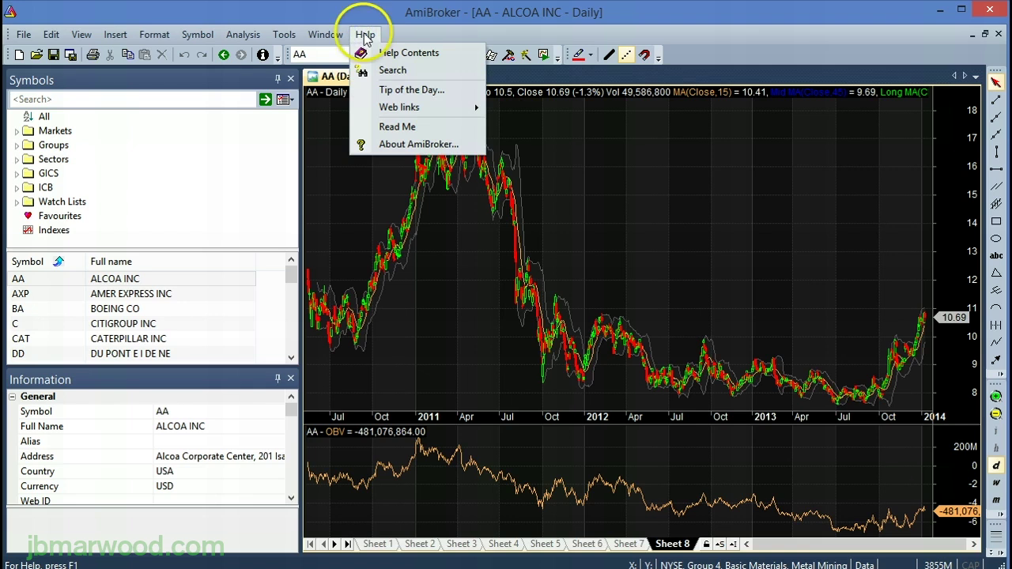
click(365, 34)
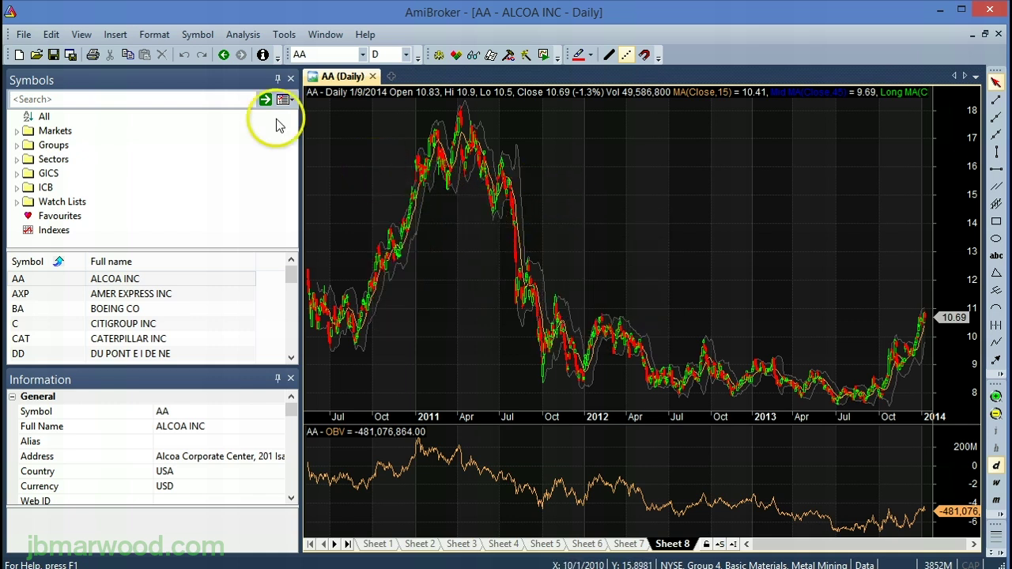
click(24, 34)
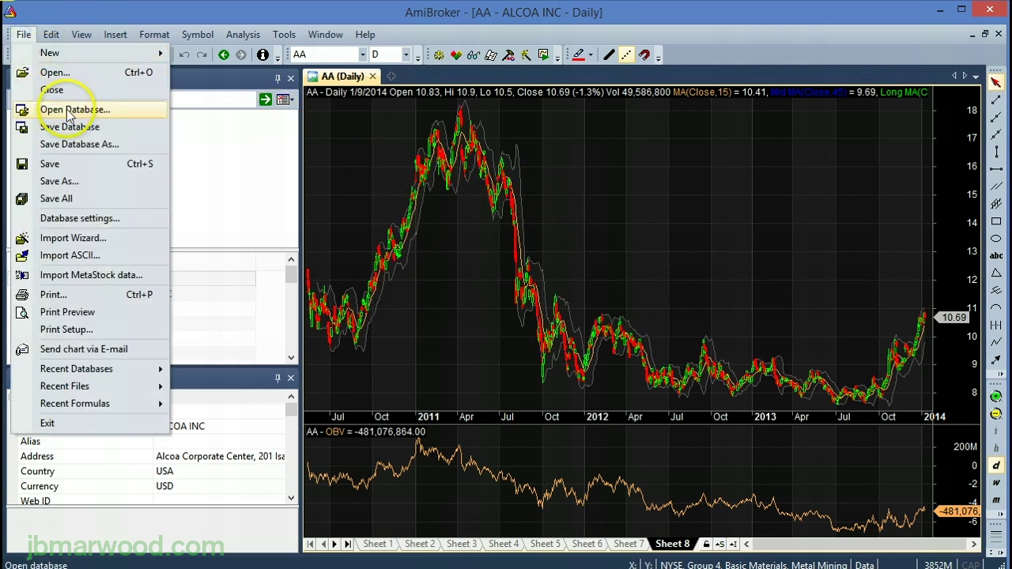
mouse_move(135, 368)
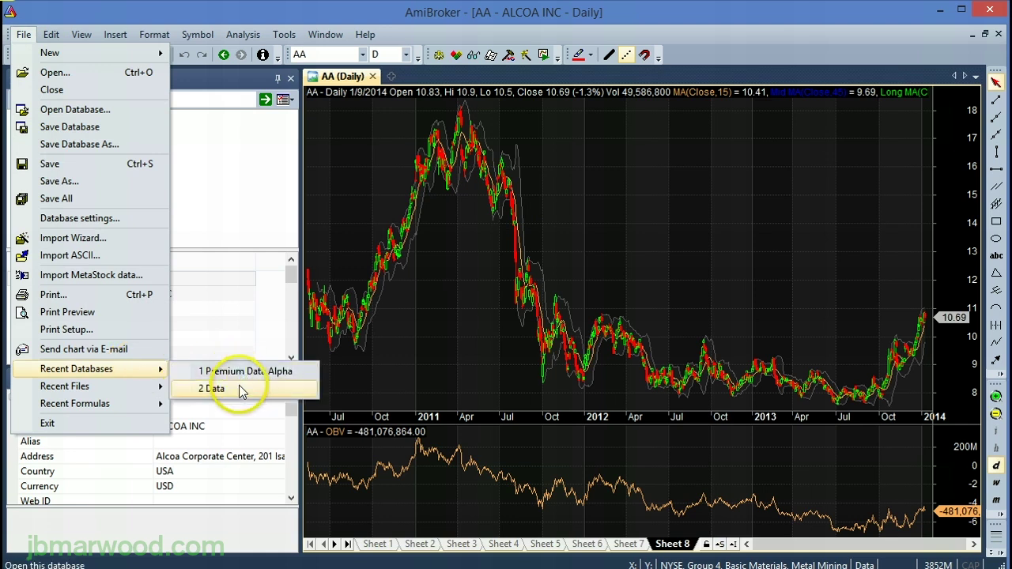
click(239, 388)
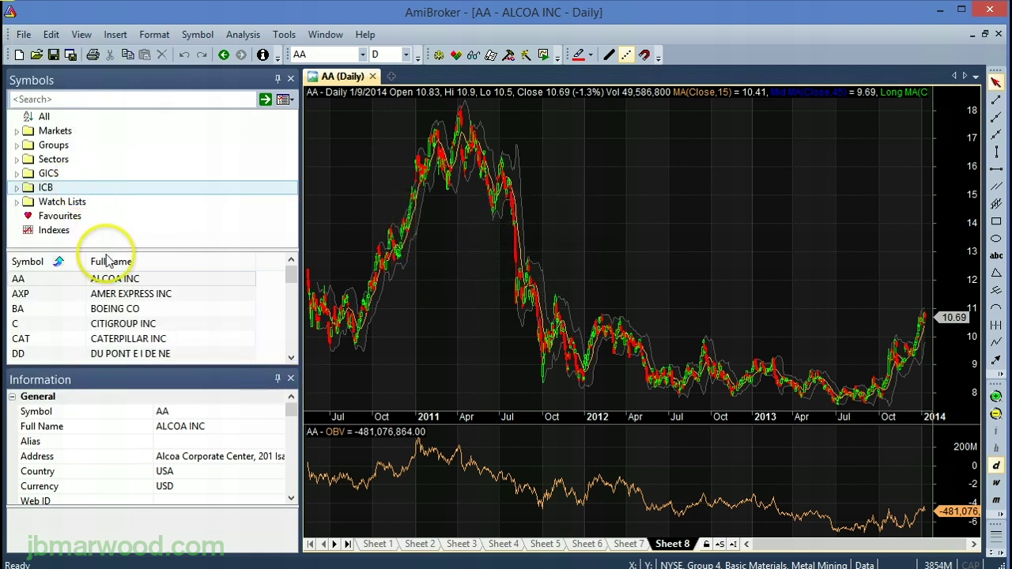
Enlarge the symbol list and browse the KO, MCD, MSFT, United Tech and Wal-Mart charts.
drag(110, 248, 113, 190)
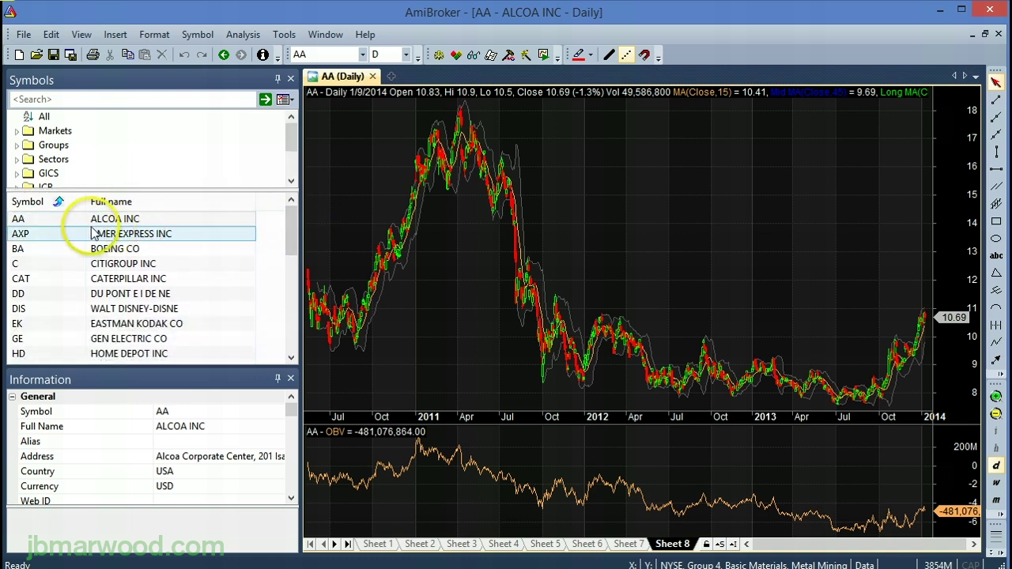
drag(289, 235, 290, 299)
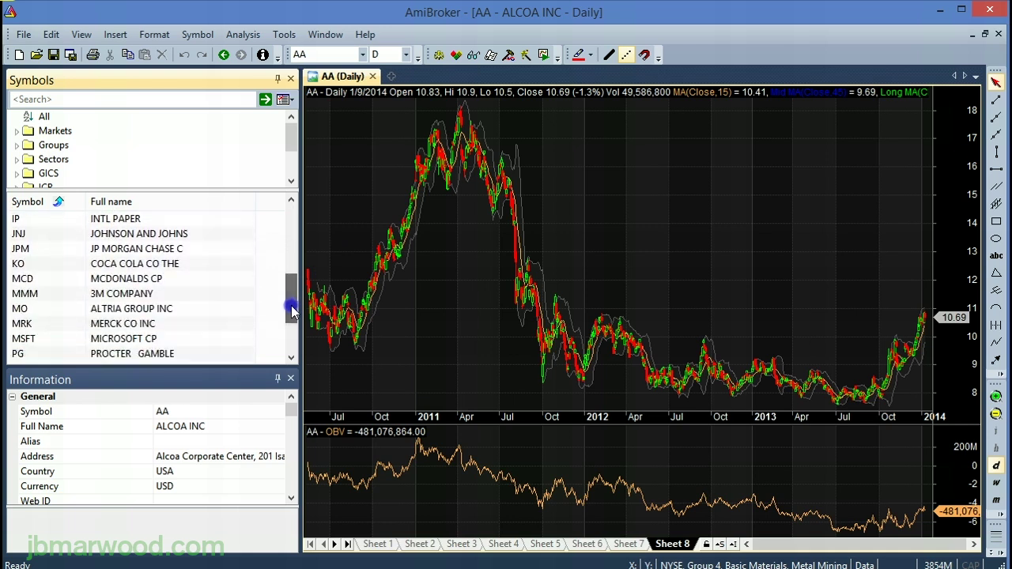
click(172, 266)
click(175, 279)
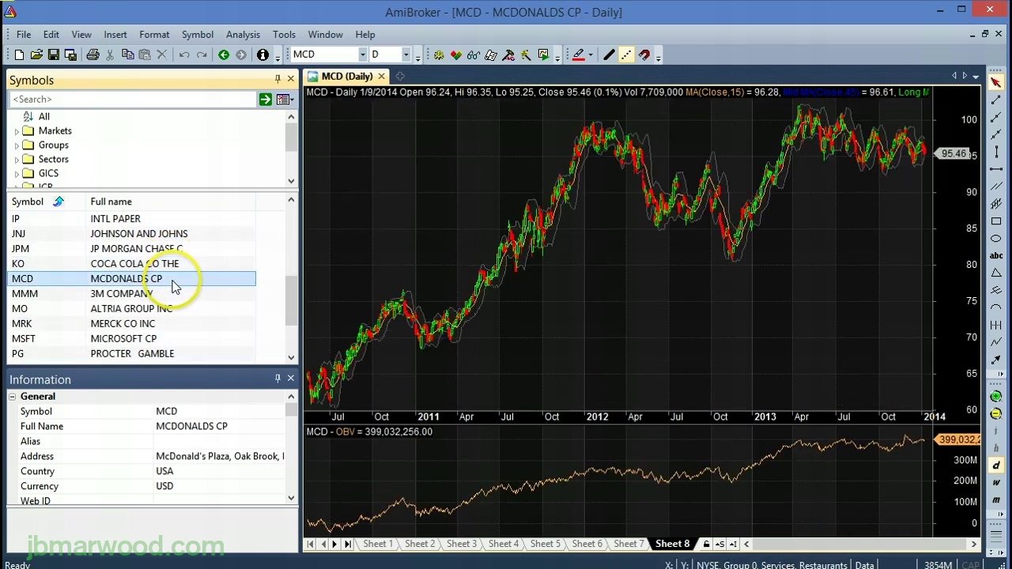
drag(293, 303, 290, 316)
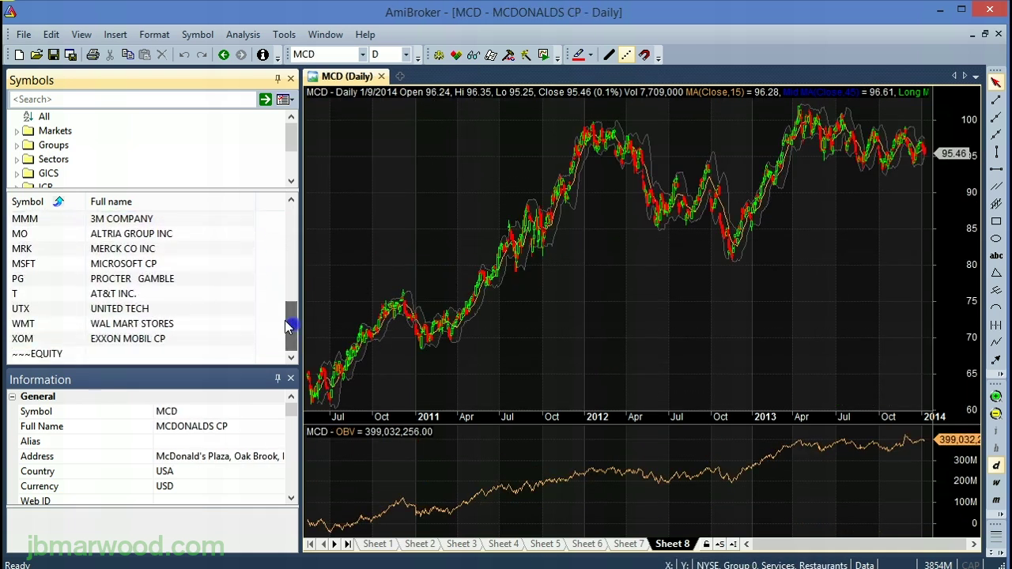
click(149, 266)
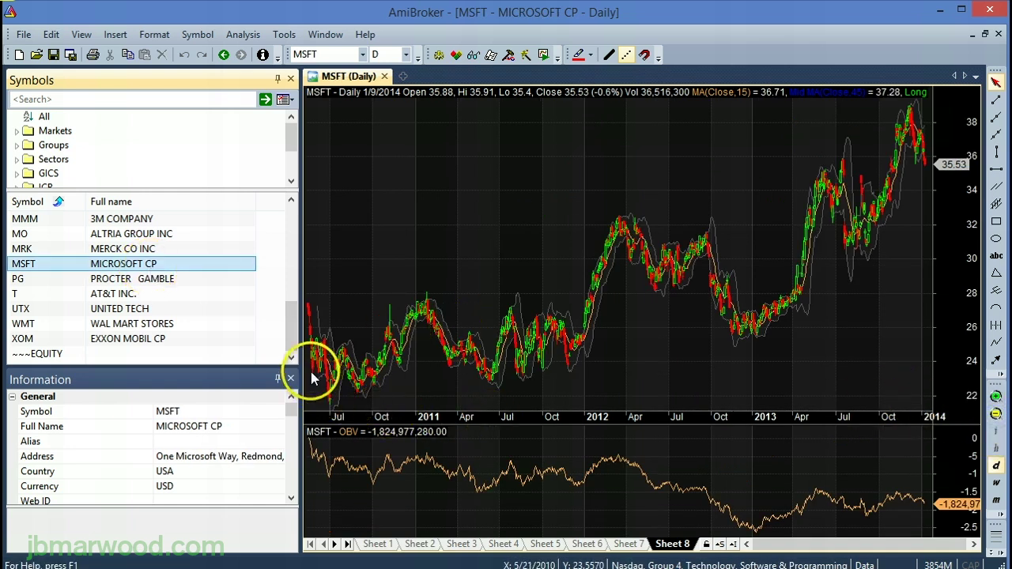
mouse_move(312, 354)
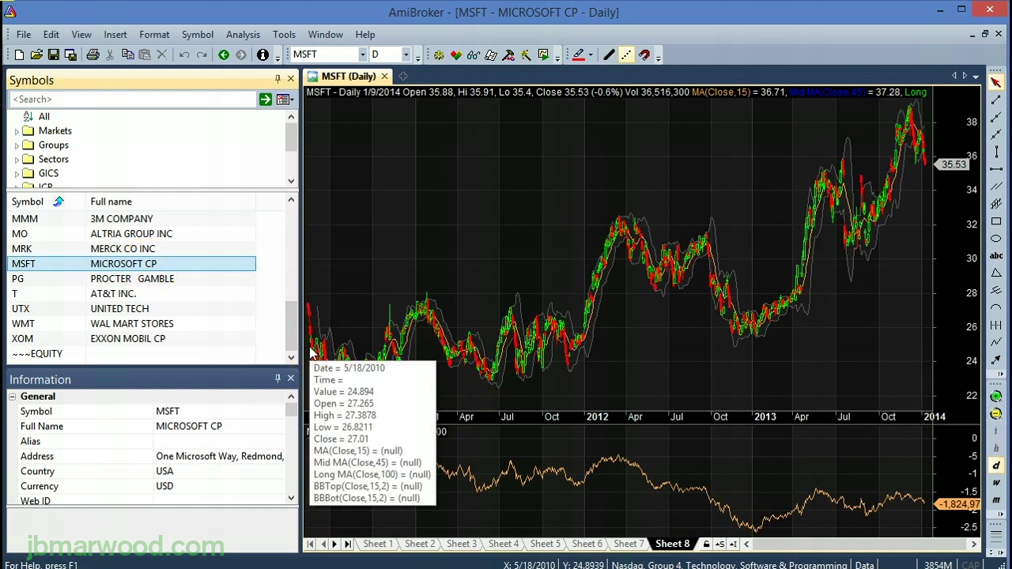
click(171, 309)
click(168, 326)
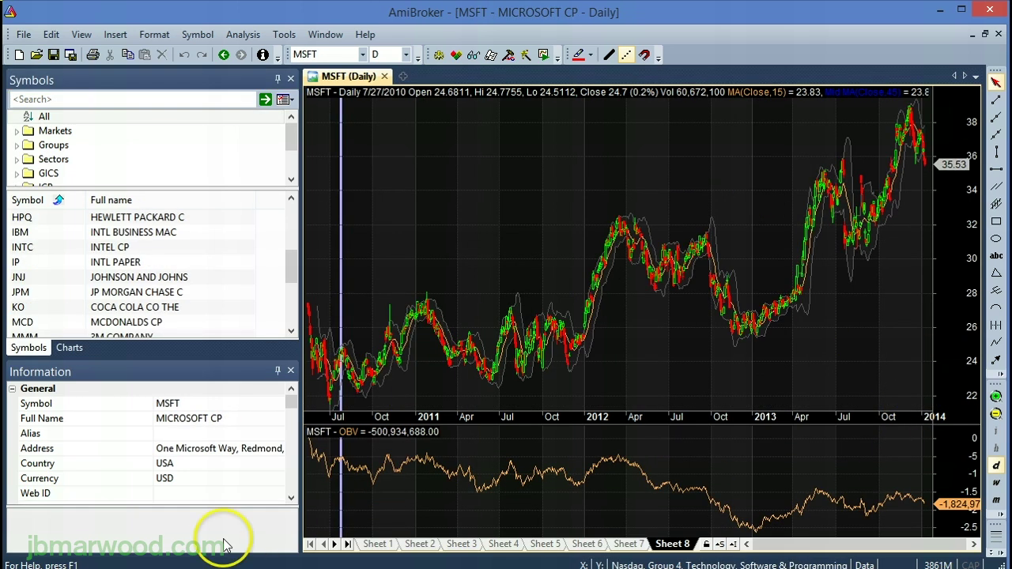
In the Charts library, expand Averages, Bands and Indicators, selecting EMA and then ATR.
click(68, 348)
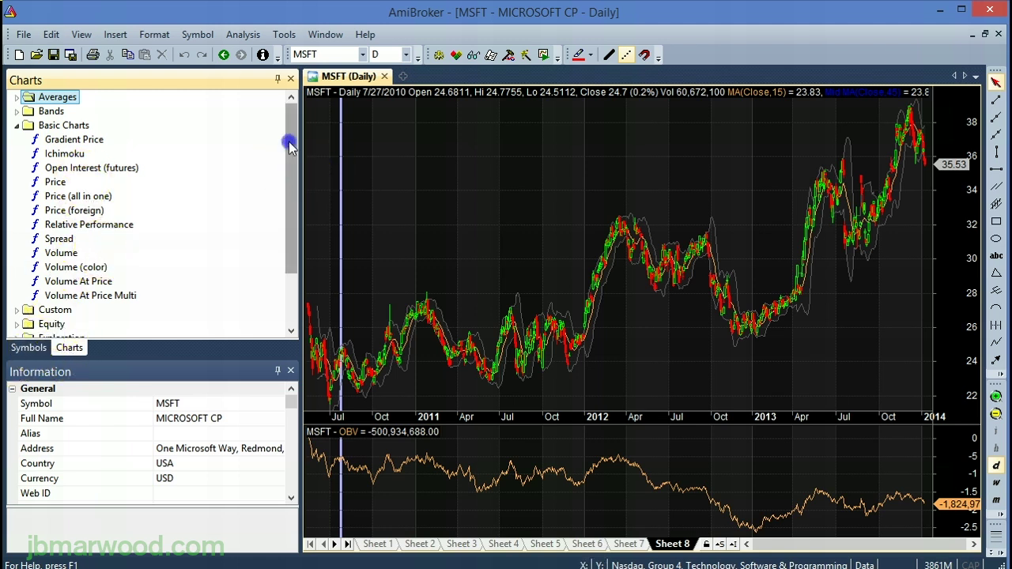
click(17, 98)
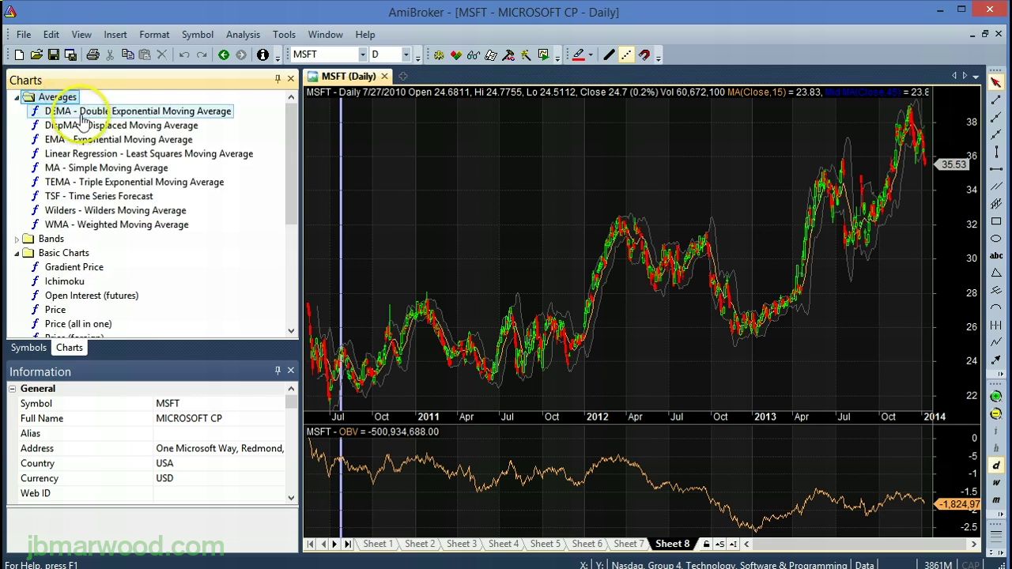
click(145, 143)
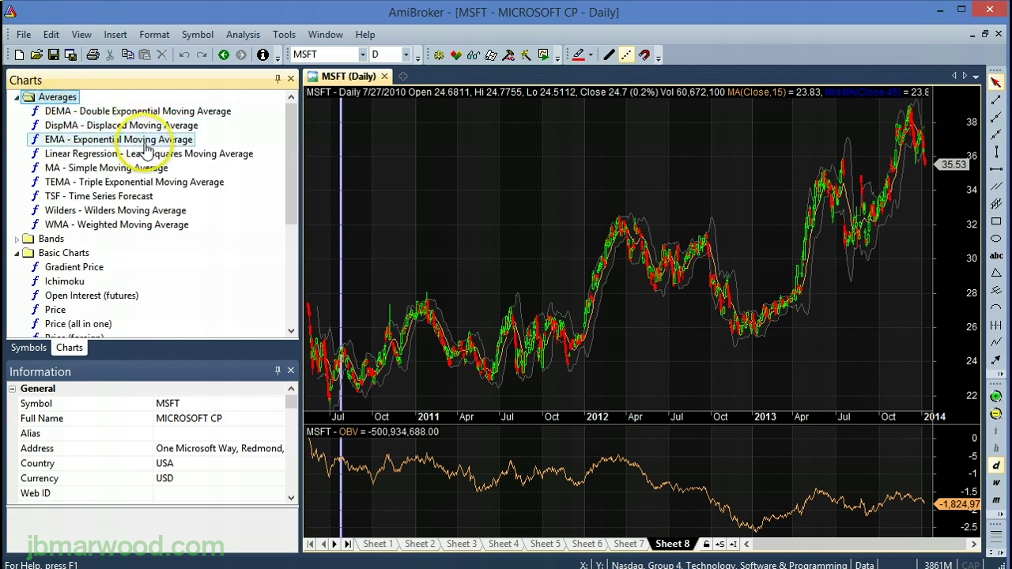
click(17, 240)
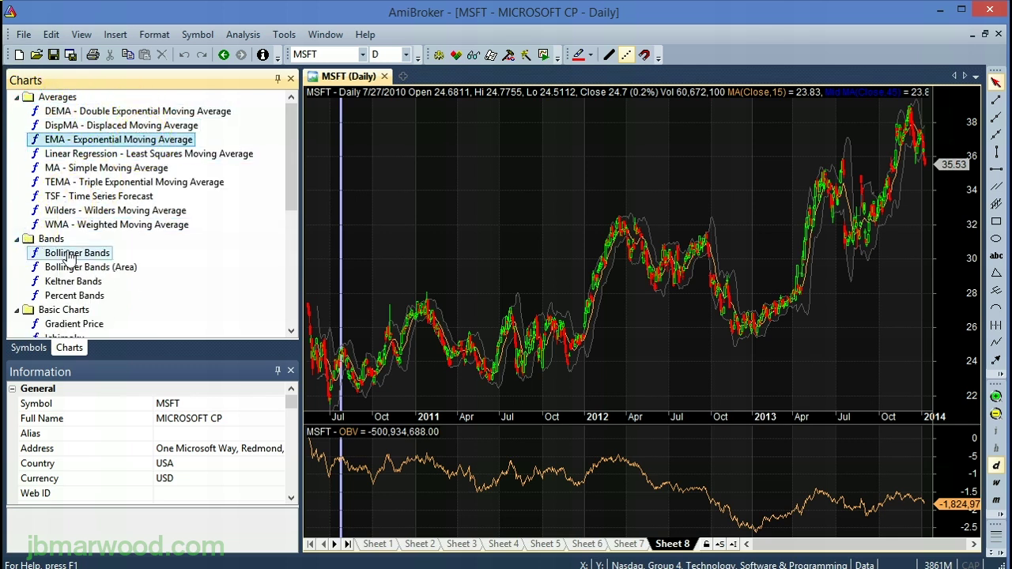
drag(289, 170, 288, 296)
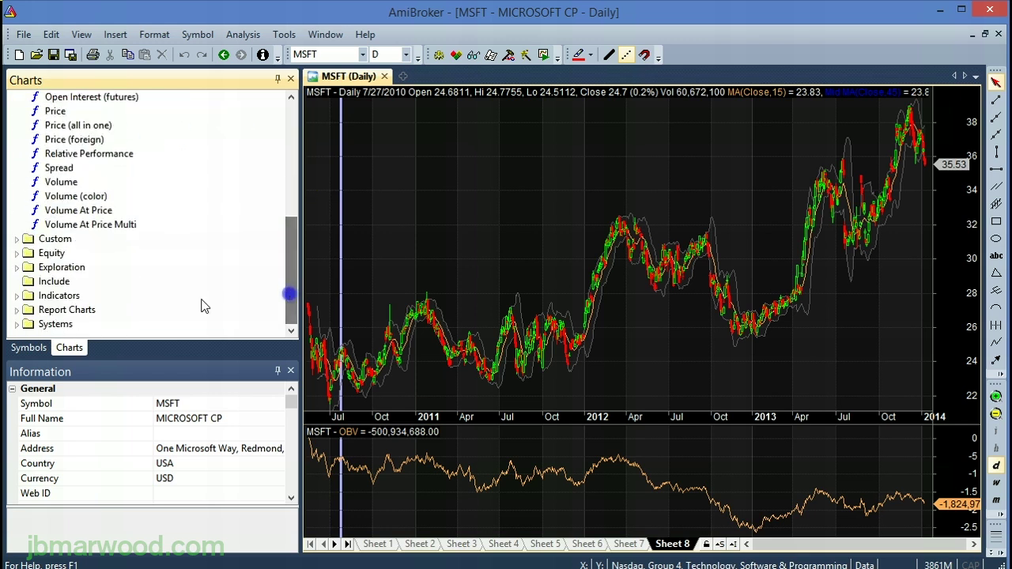
click(18, 296)
drag(287, 174, 291, 210)
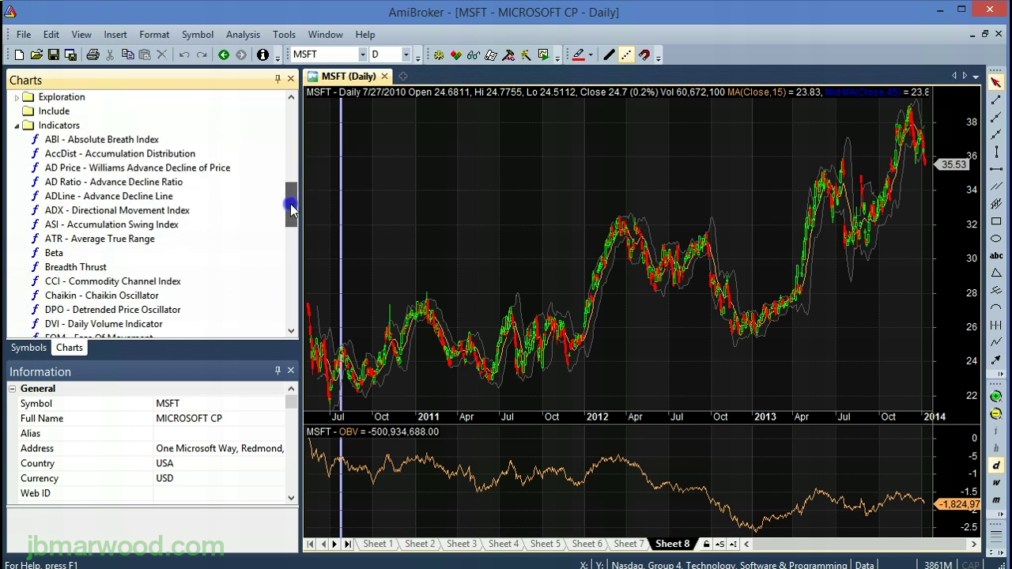
click(134, 244)
Add an ATR(15) indicator pane to the MSFT chart.
double_click(134, 246)
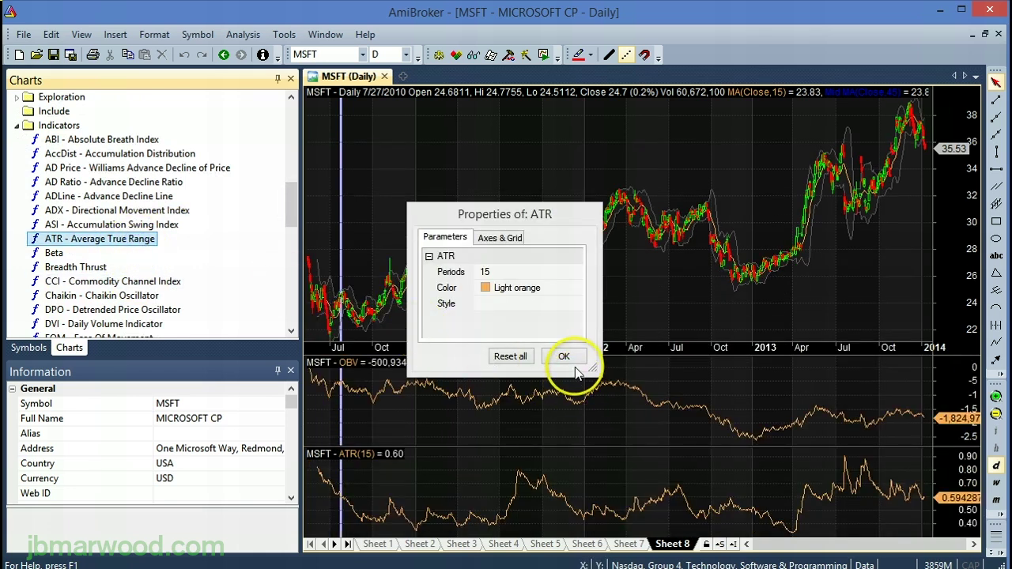
click(564, 356)
drag(290, 198, 290, 215)
Overlay MACD on the MSFT price pane, then delete the MACD indicator again.
drag(125, 309, 474, 244)
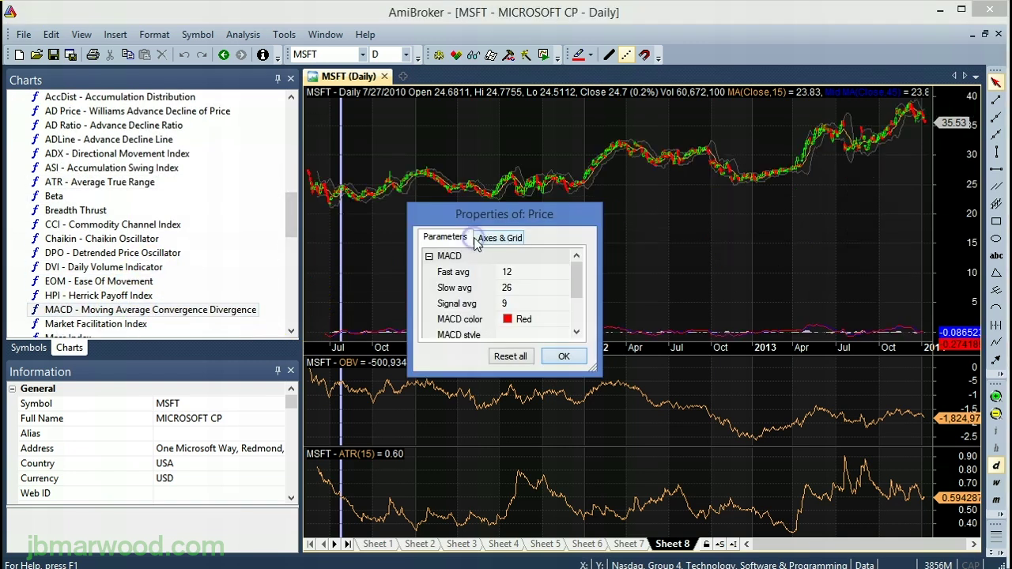
click(564, 357)
right_click(457, 285)
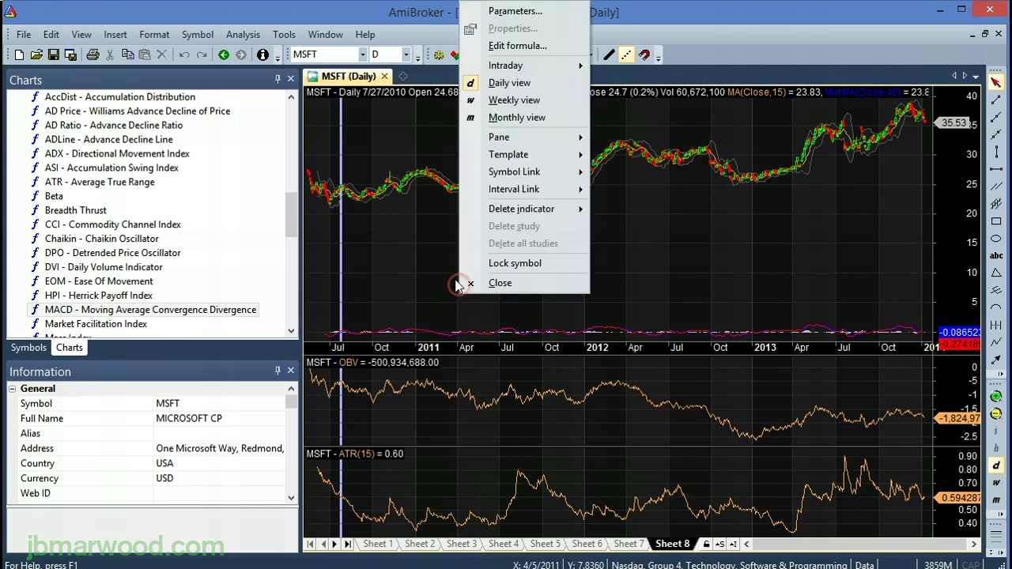
mouse_move(546, 209)
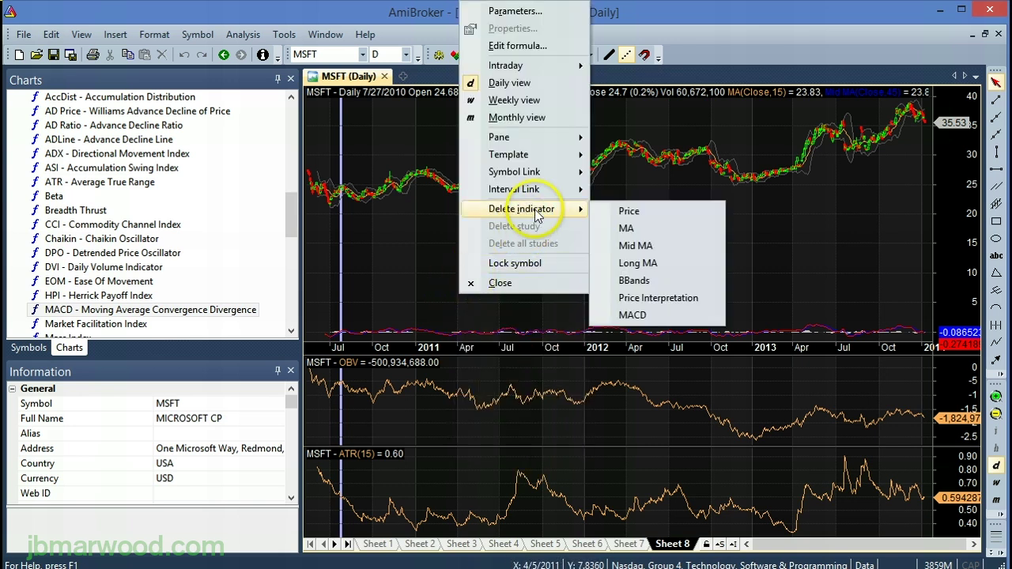
click(655, 315)
click(457, 340)
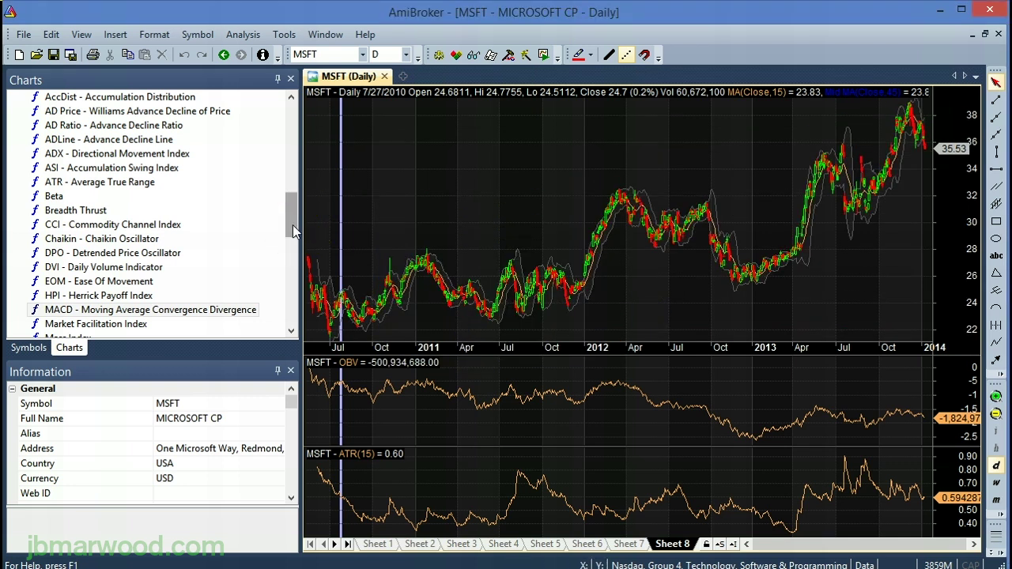
Widen the chart and draw a rising parallel channel along MSFT's 2011–2013 lows and highs.
drag(301, 222, 185, 223)
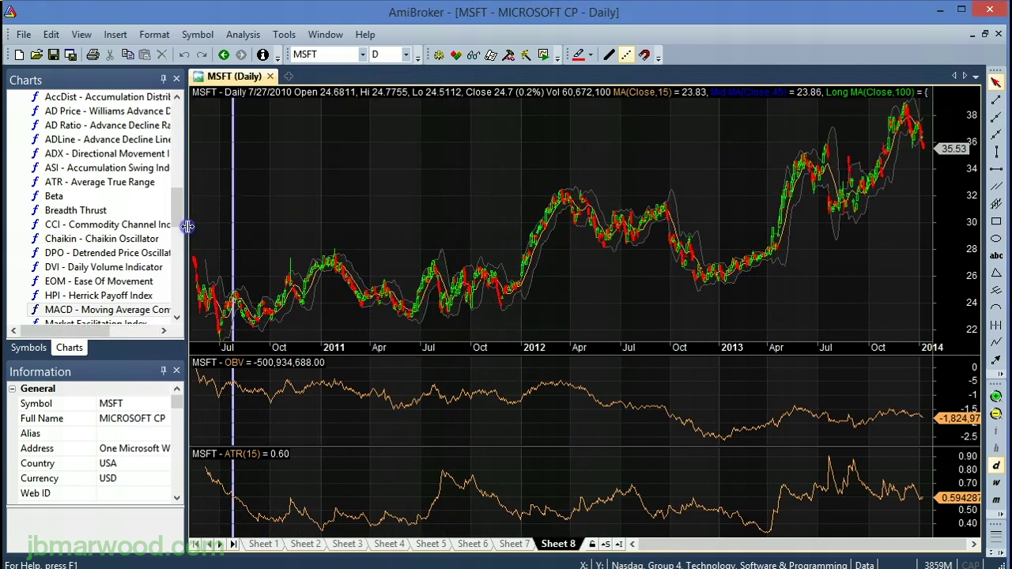
click(996, 185)
mouse_move(470, 313)
mouse_down()
mouse_move(640, 280)
mouse_move(841, 270)
mouse_up()
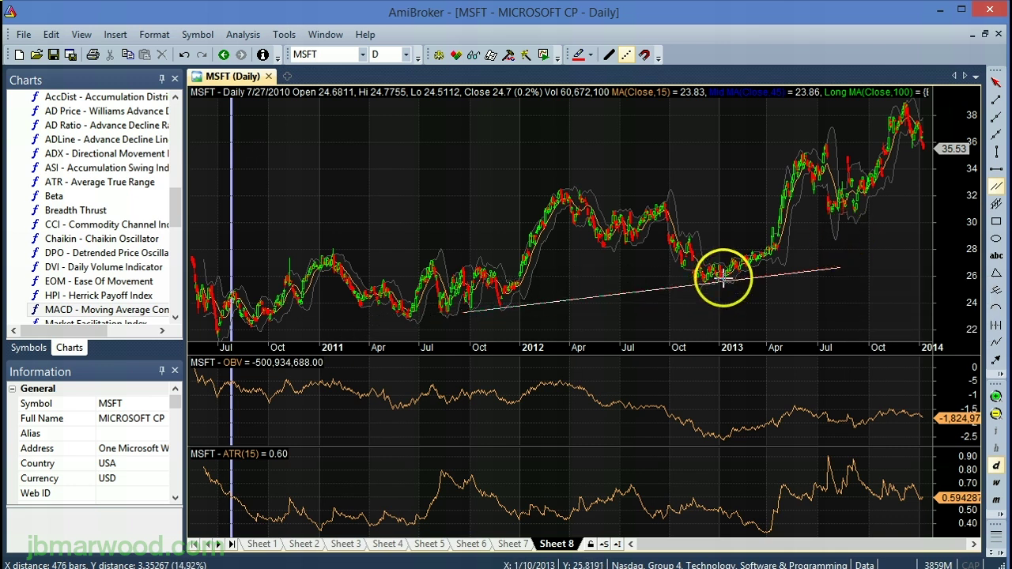
drag(715, 257, 787, 162)
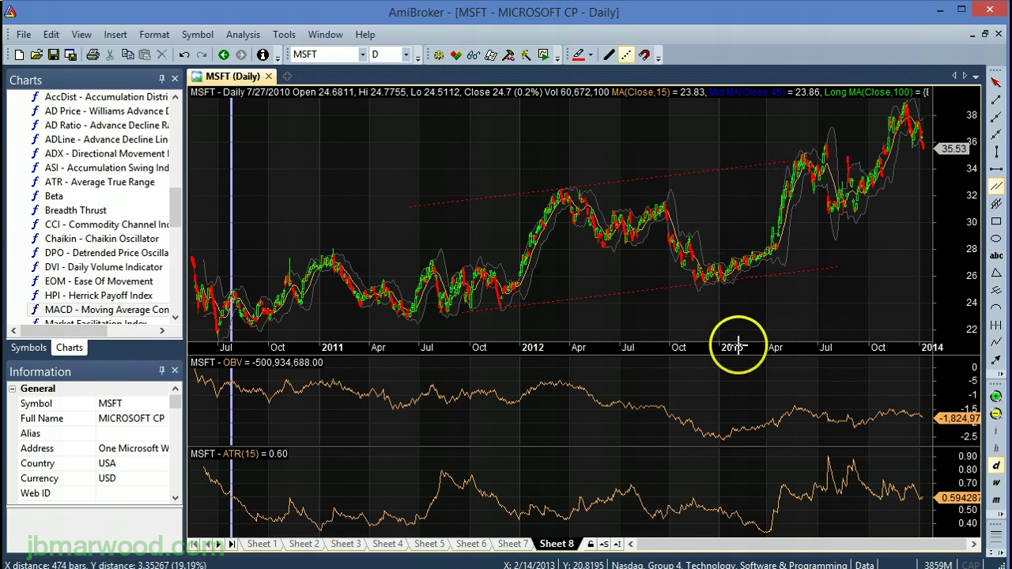
Step through chart sheets 7 down to 1, ending on Sheet 1 with Volume and ATR panes.
click(510, 546)
click(471, 544)
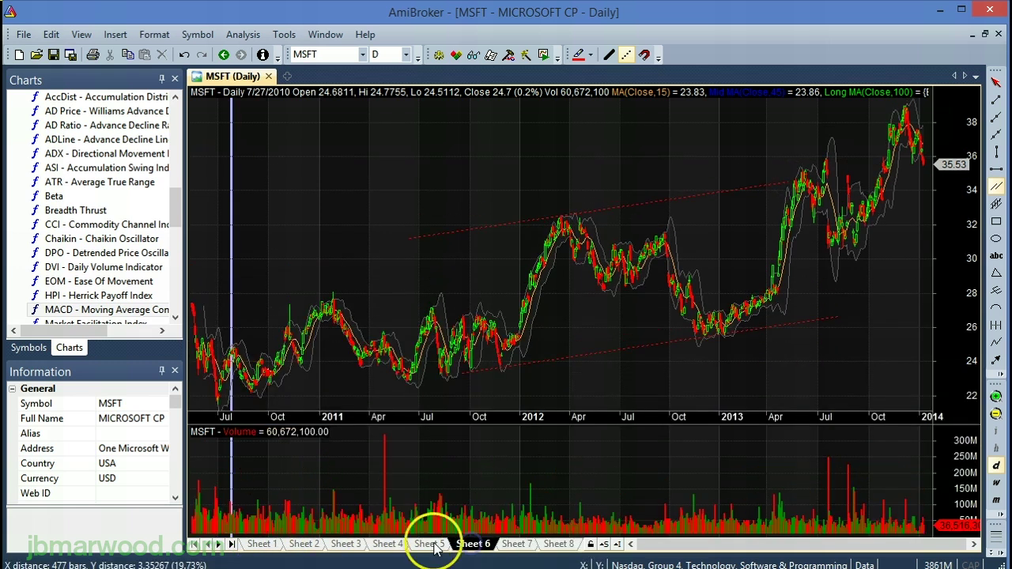
click(430, 544)
click(387, 544)
click(346, 544)
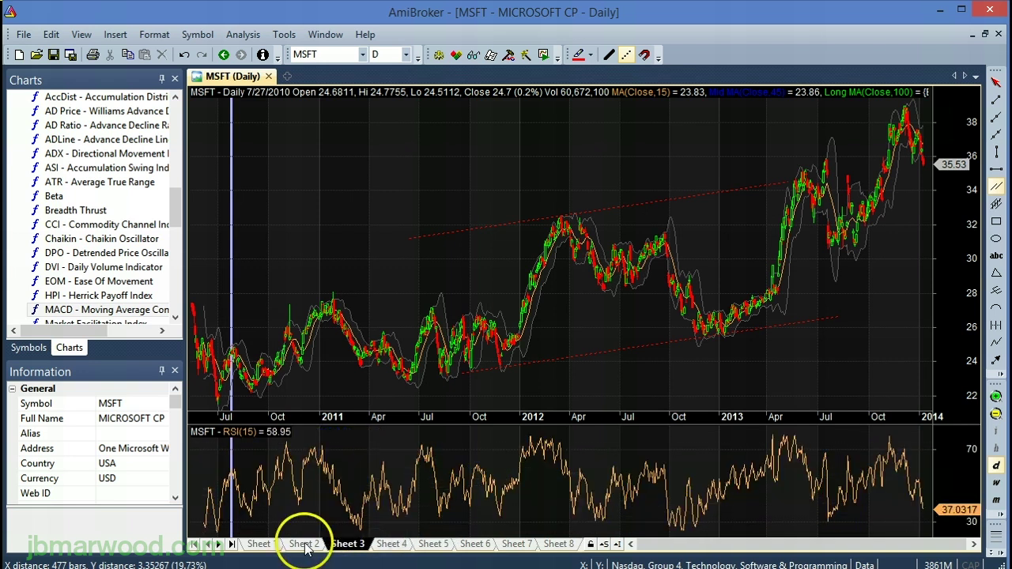
click(305, 544)
click(261, 544)
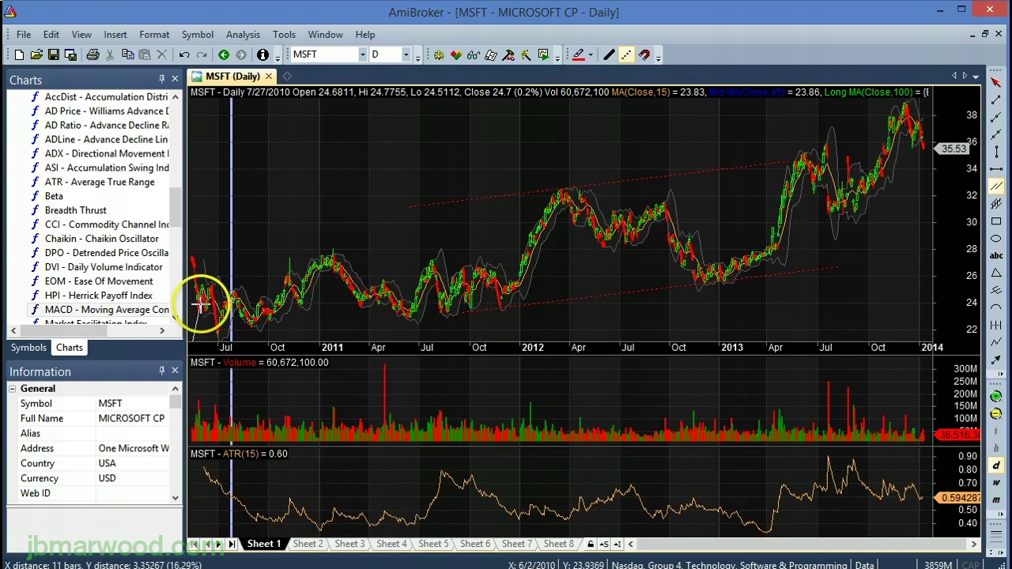
Return to the arrow select tool and add EMA from the Averages formulas.
click(996, 81)
drag(178, 212, 177, 114)
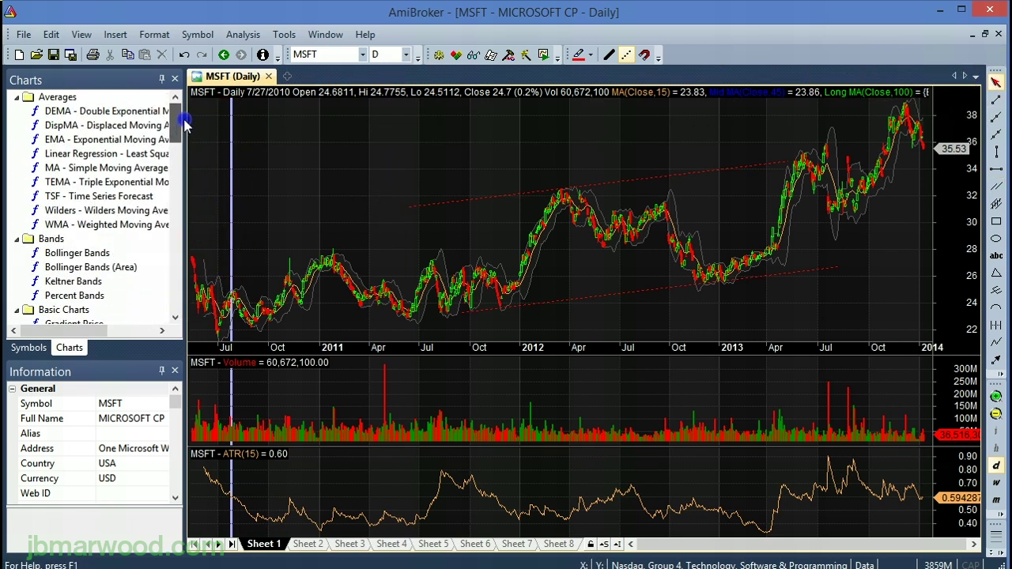
double_click(108, 142)
Accept the default EMA(Close,15) pane and view its formula in the AFL editor before closing it.
click(561, 354)
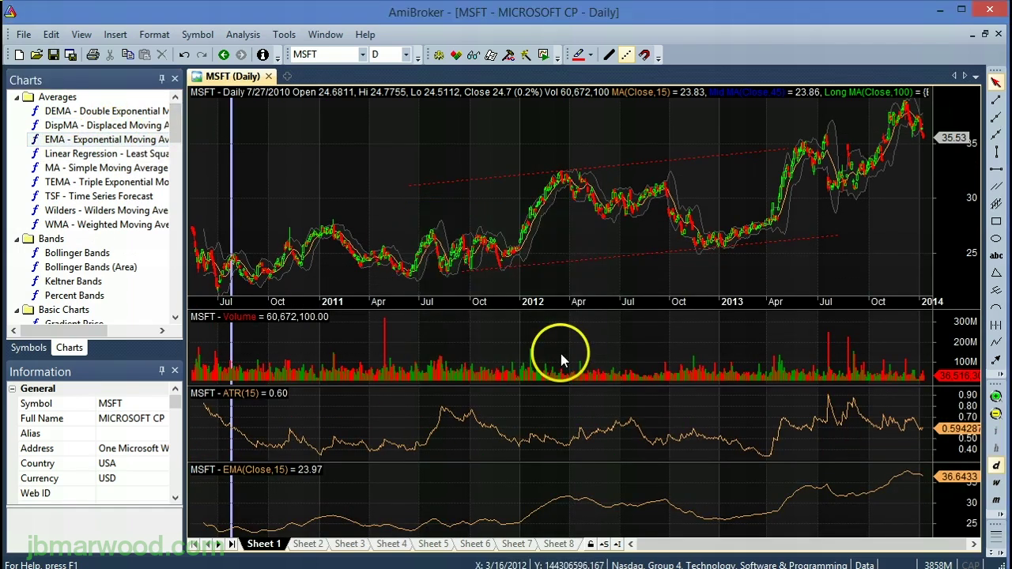
right_click(479, 495)
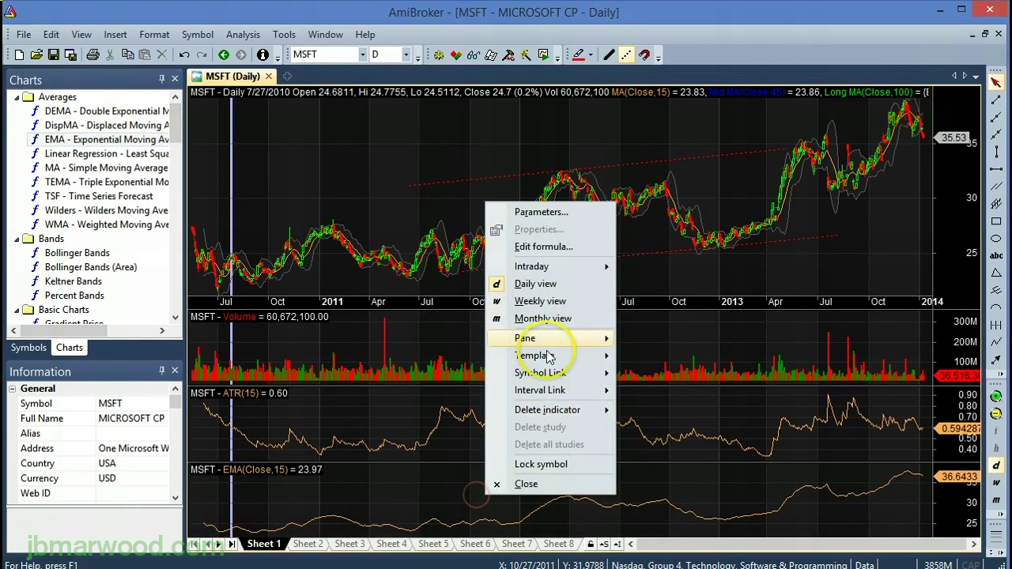
click(551, 246)
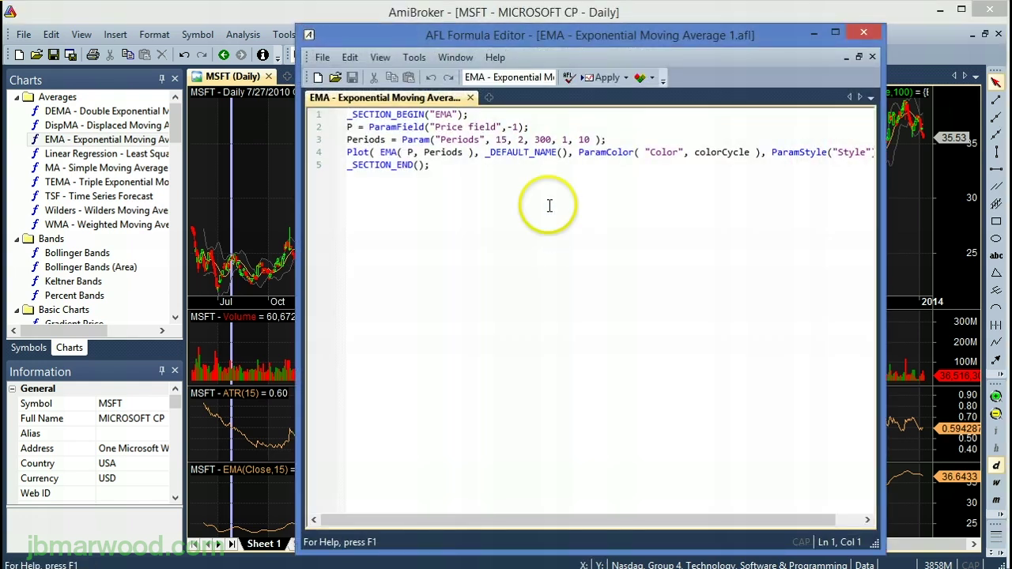
click(863, 35)
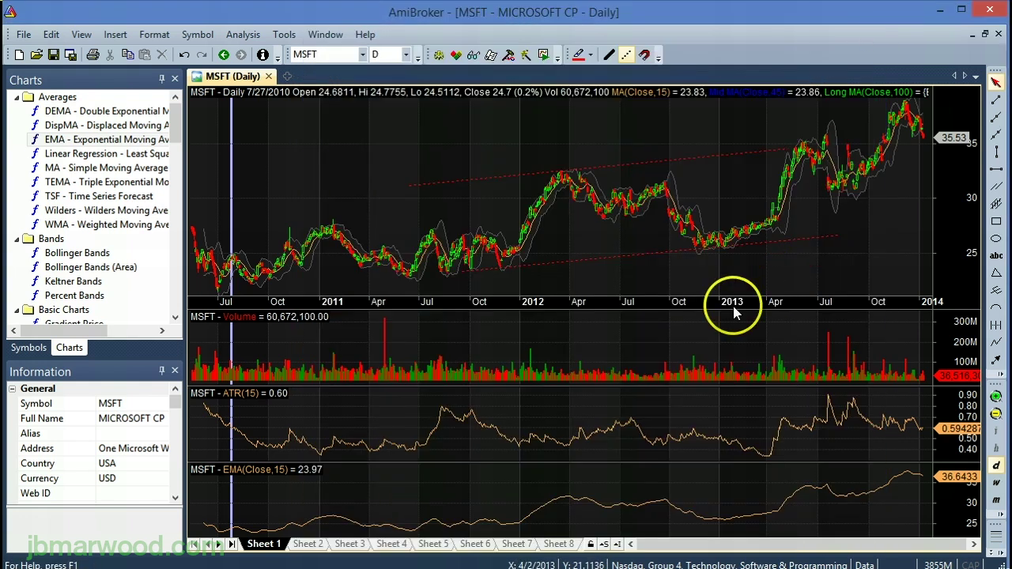
click(456, 53)
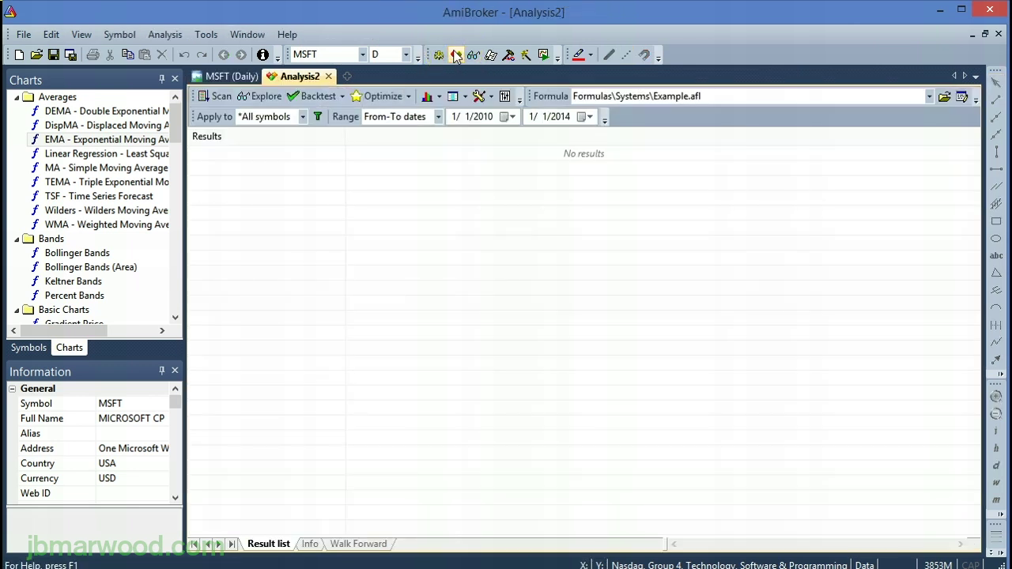
Pick Formulas\Systems\Example.afl as the new Analysis window's formula.
click(946, 97)
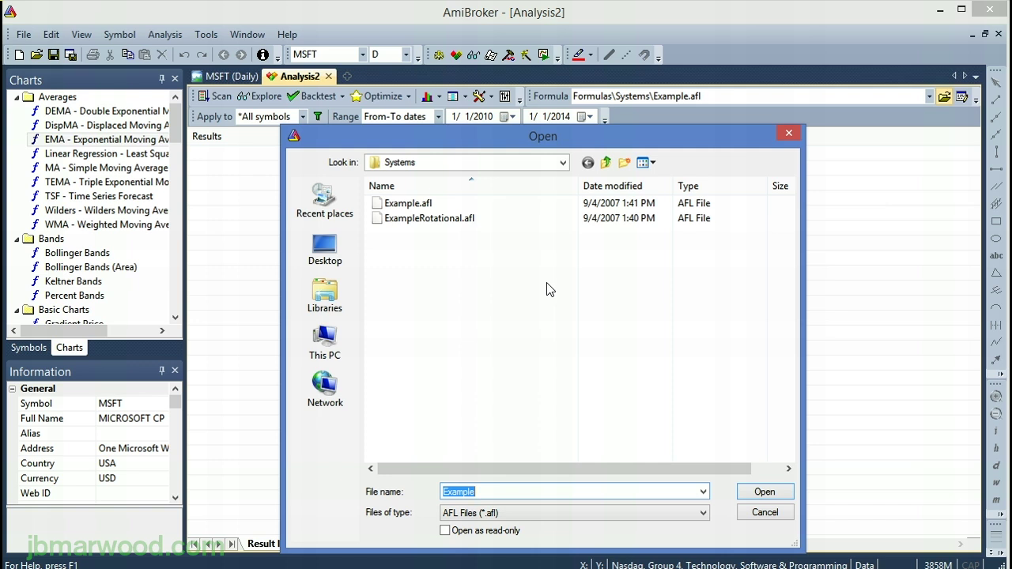
click(768, 510)
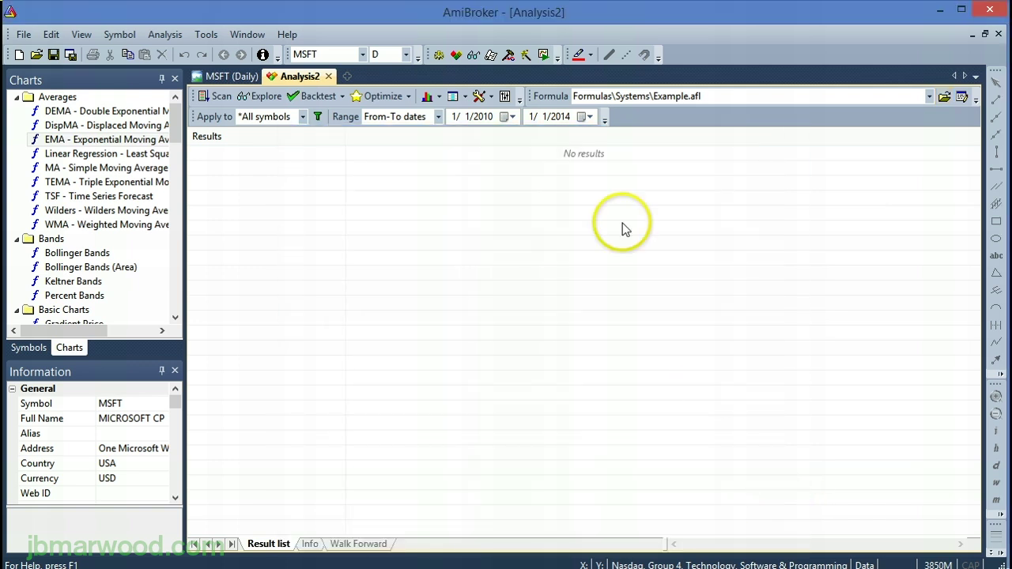
click(945, 96)
click(403, 204)
click(762, 494)
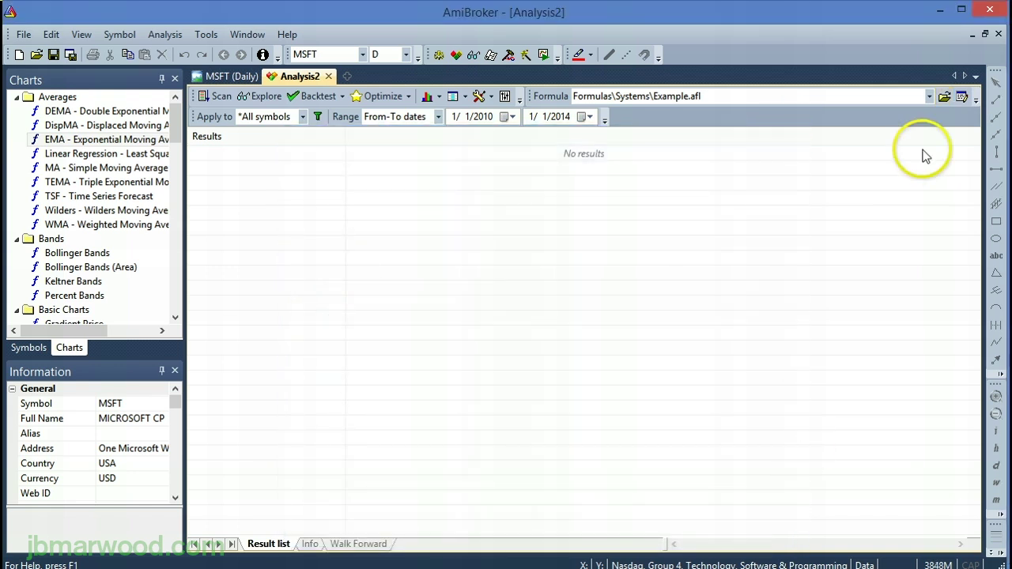
Open Example.afl in the AFL Formula Editor to view its MACD/Signal crossover rules.
click(963, 99)
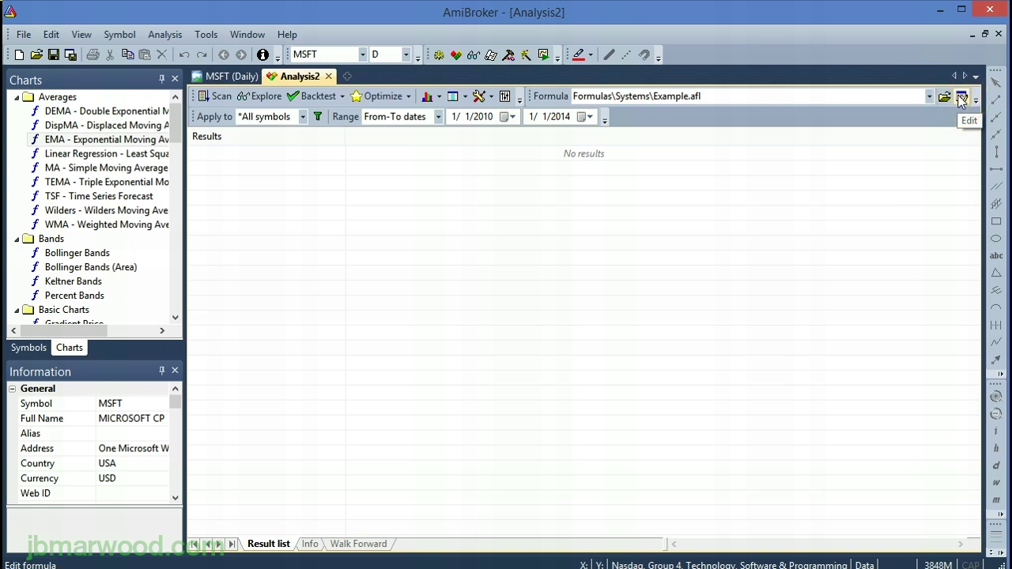
click(945, 97)
click(752, 516)
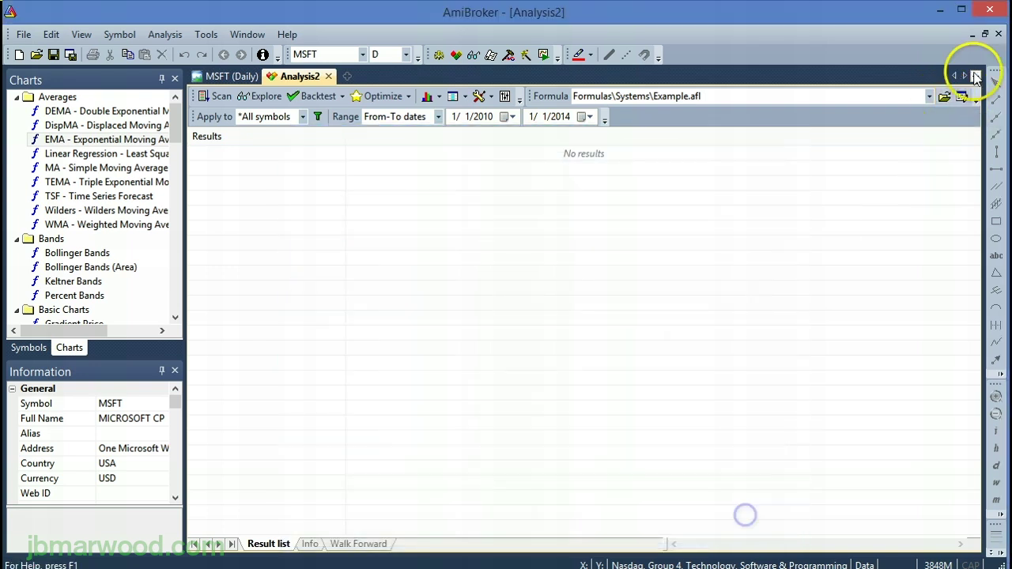
click(962, 99)
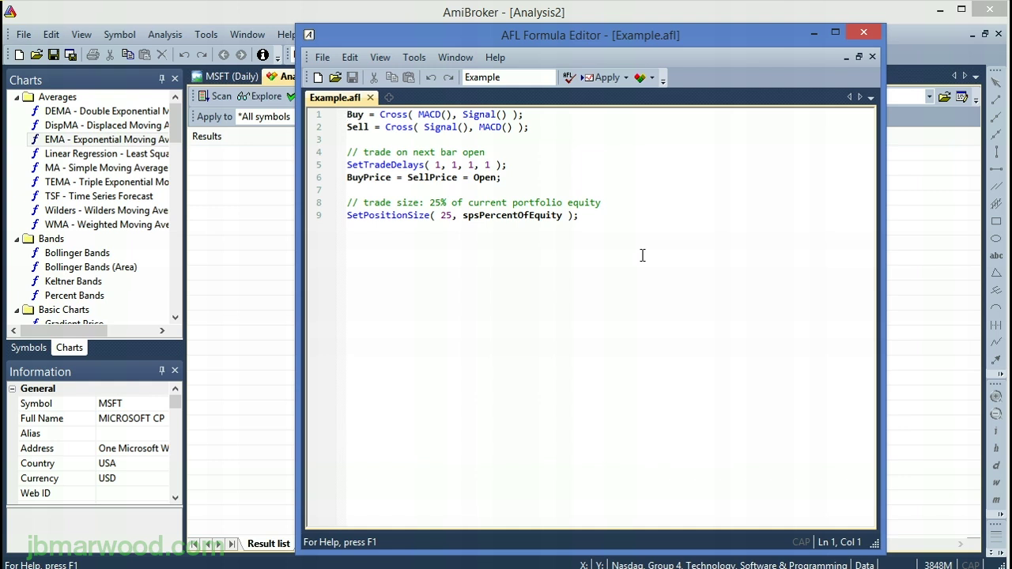
click(533, 128)
click(574, 80)
click(863, 33)
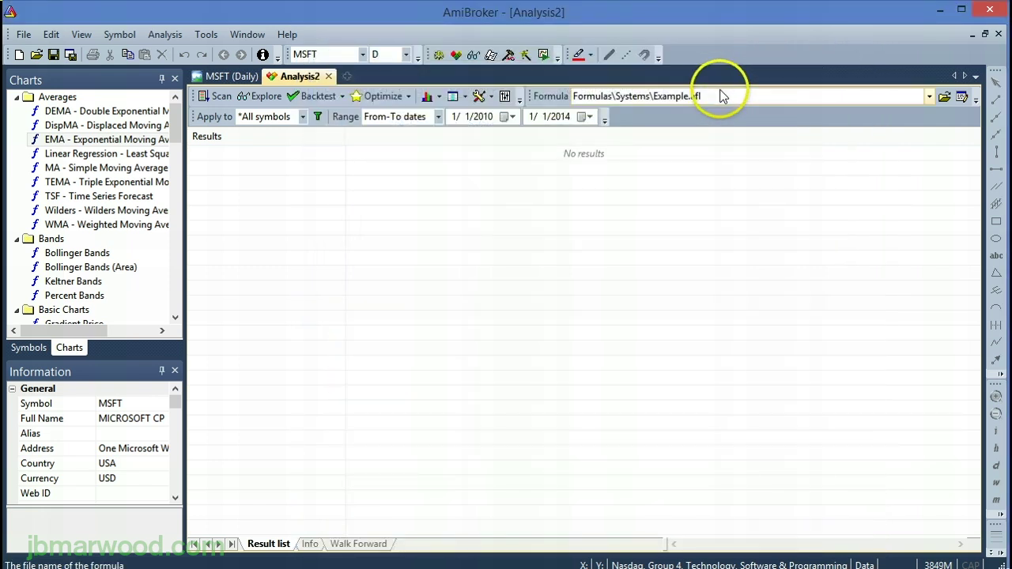
In backtester settings, change the initial equity, choose Weekly periodicity, and set commission to $10 per trade.
click(481, 104)
drag(490, 111, 503, 118)
click(491, 117)
text(10000)
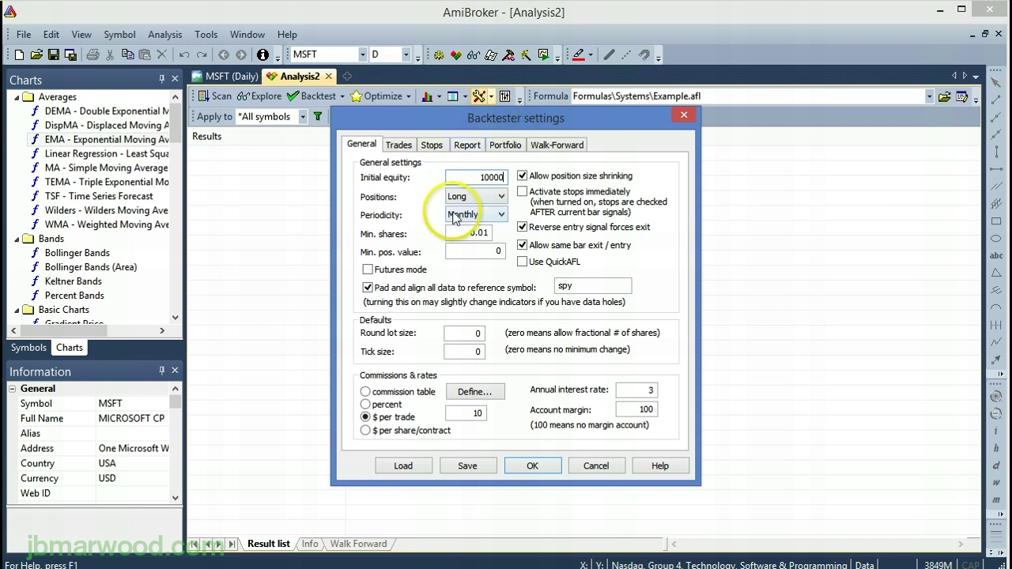
click(471, 214)
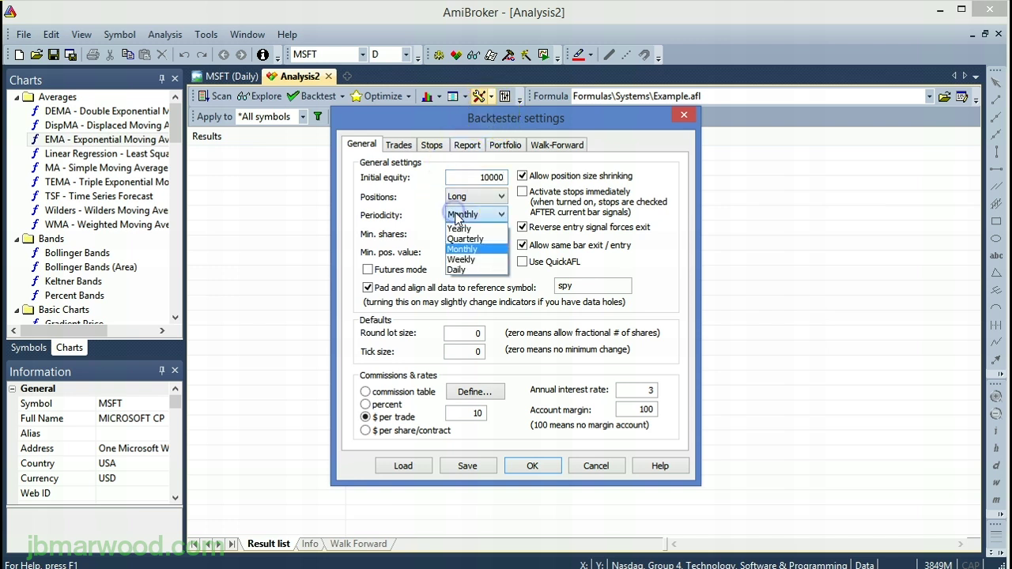
click(462, 260)
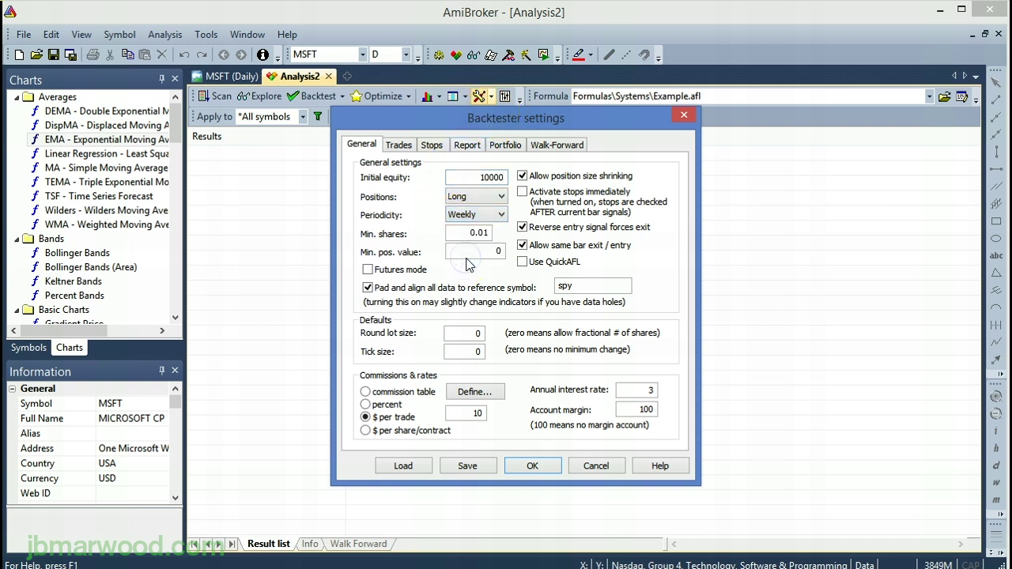
double_click(476, 413)
text(1)
Set Portfolio Max. Open Positions from 1000 to 1 and apply the backtester settings.
click(494, 144)
click(526, 183)
drag(526, 183, 455, 189)
text(1)
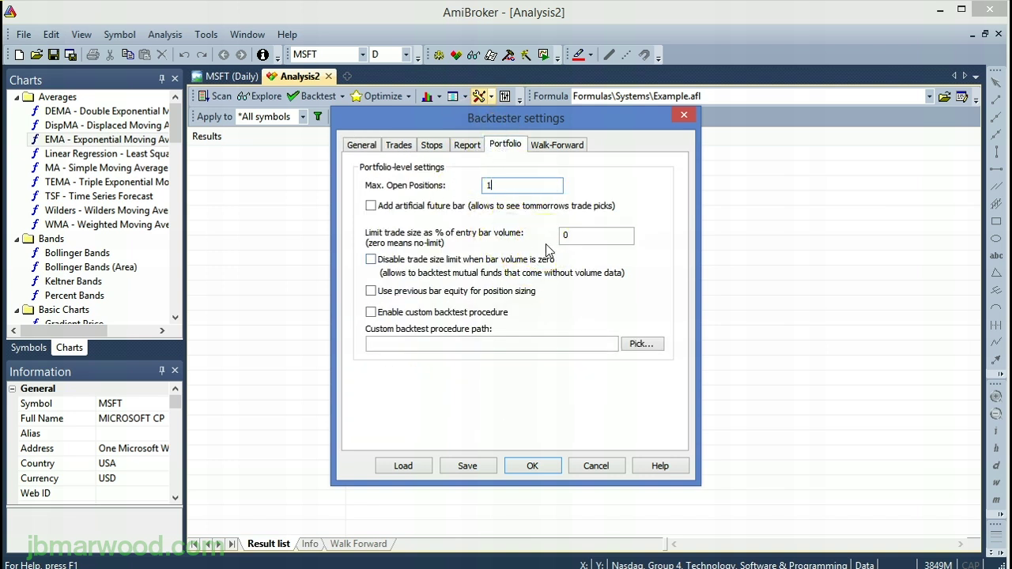
click(434, 147)
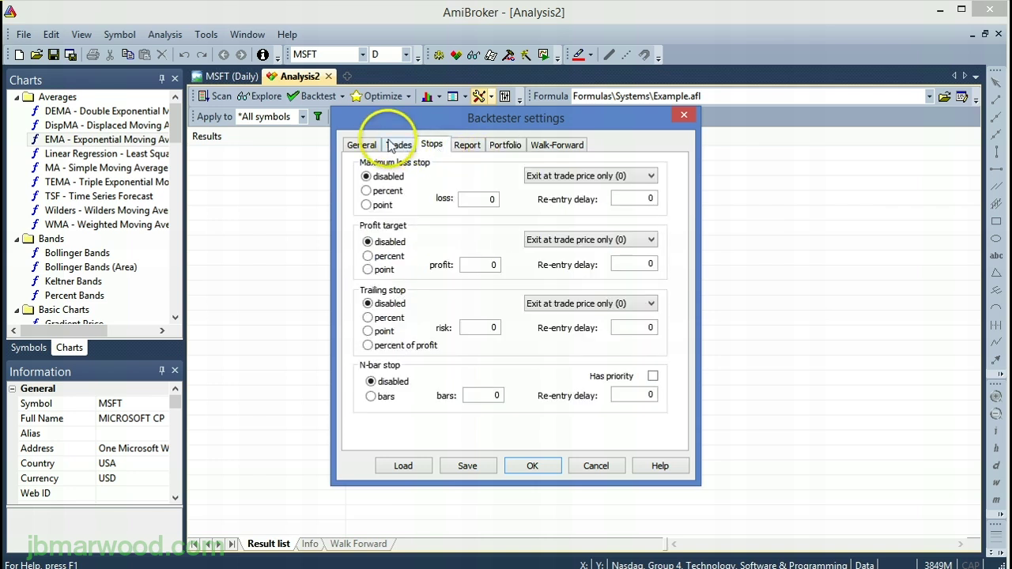
click(398, 145)
click(362, 145)
click(551, 467)
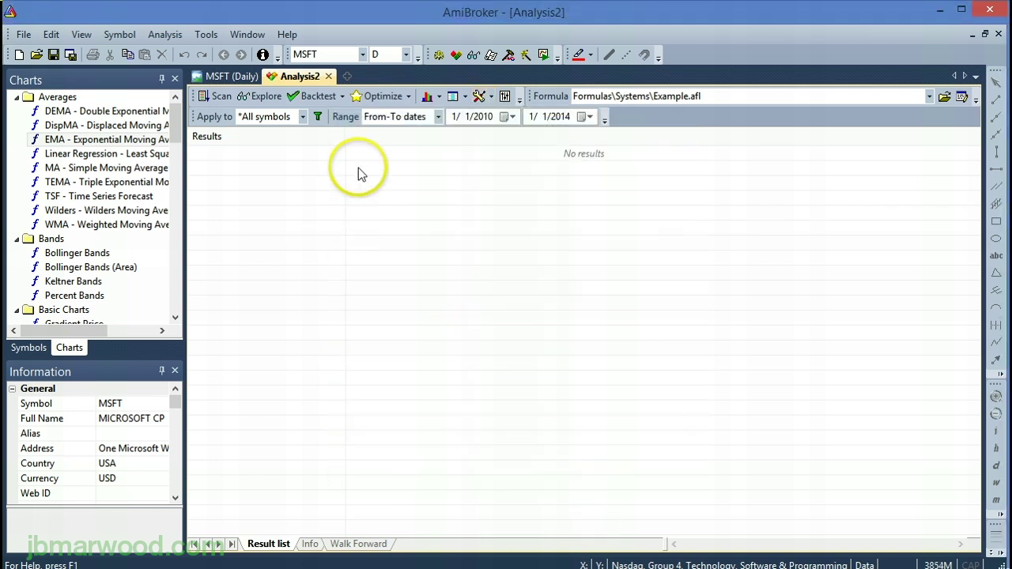
Backtest the Example formula with Range set to All quotes, applied to all symbols.
click(438, 116)
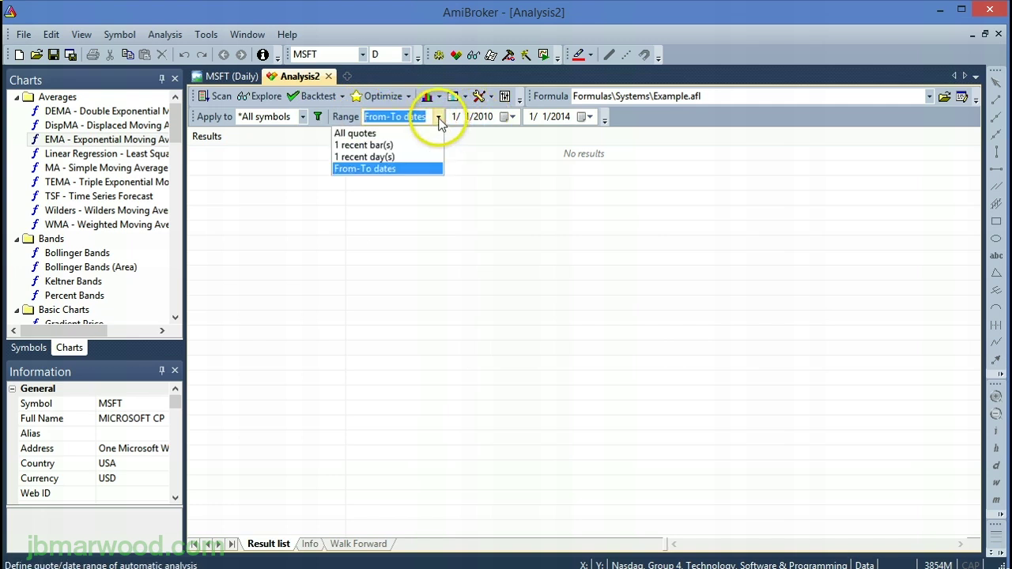
click(366, 133)
click(303, 116)
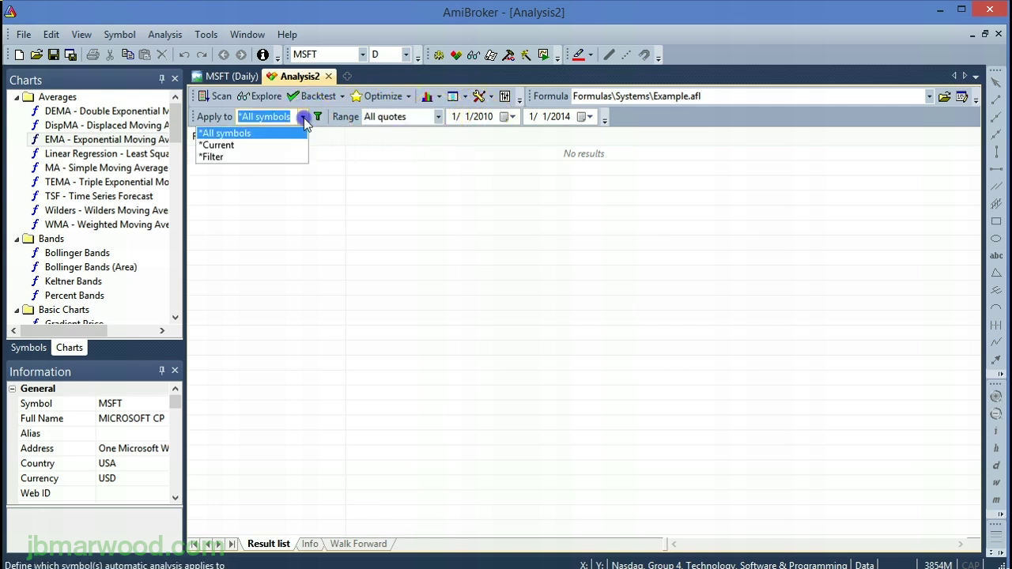
click(261, 134)
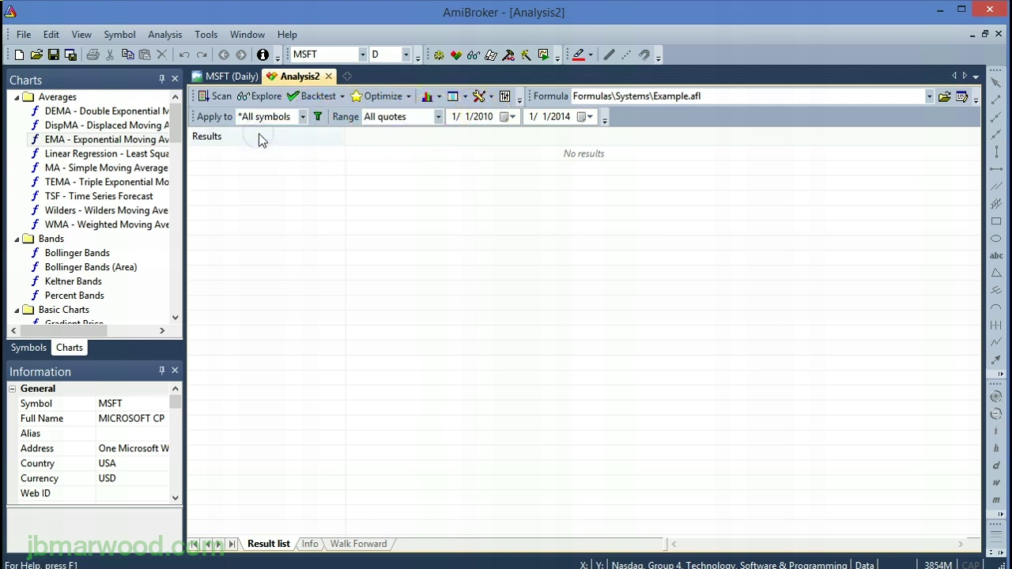
click(314, 98)
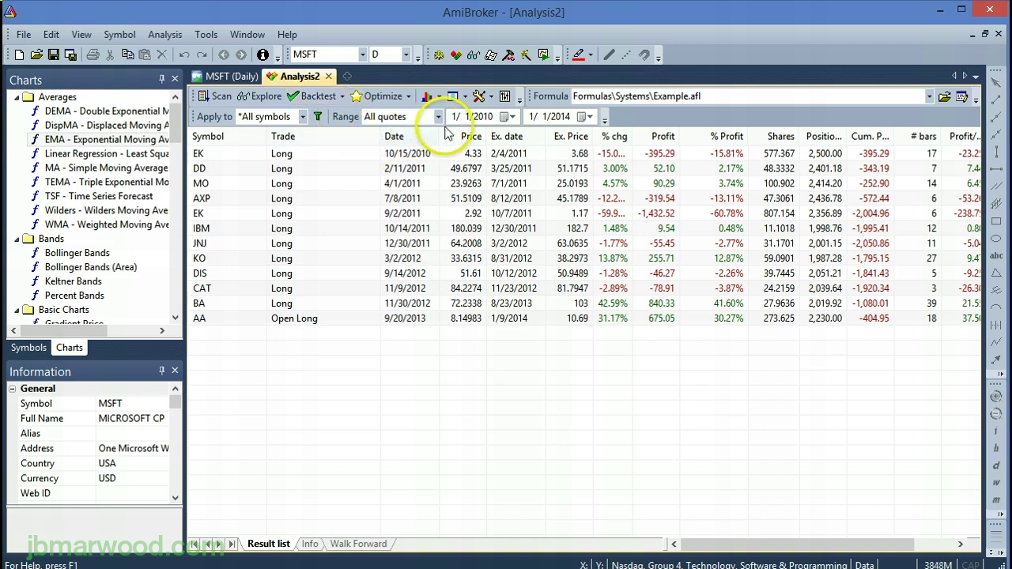
click(454, 96)
click(454, 96)
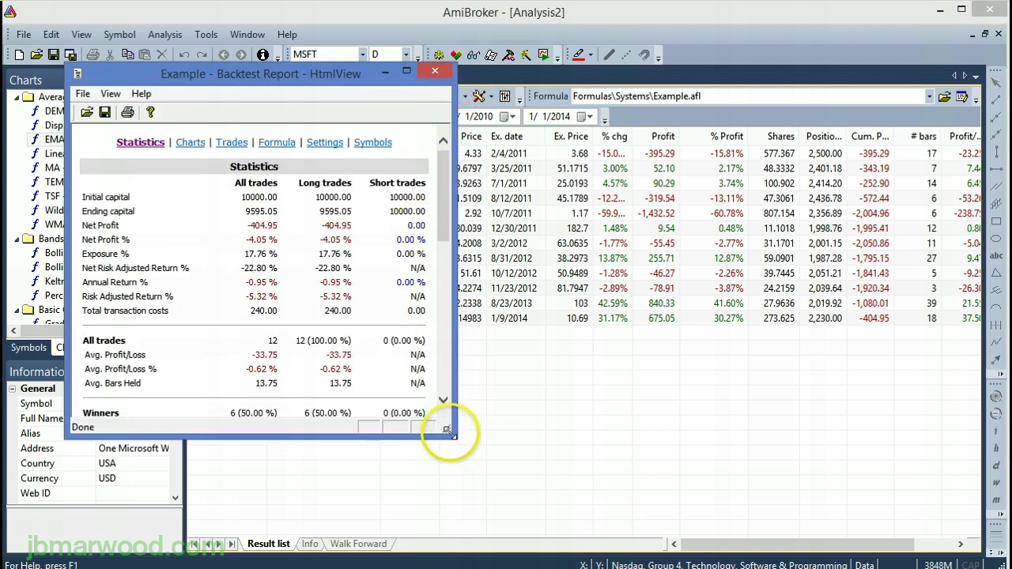
drag(449, 434, 605, 486)
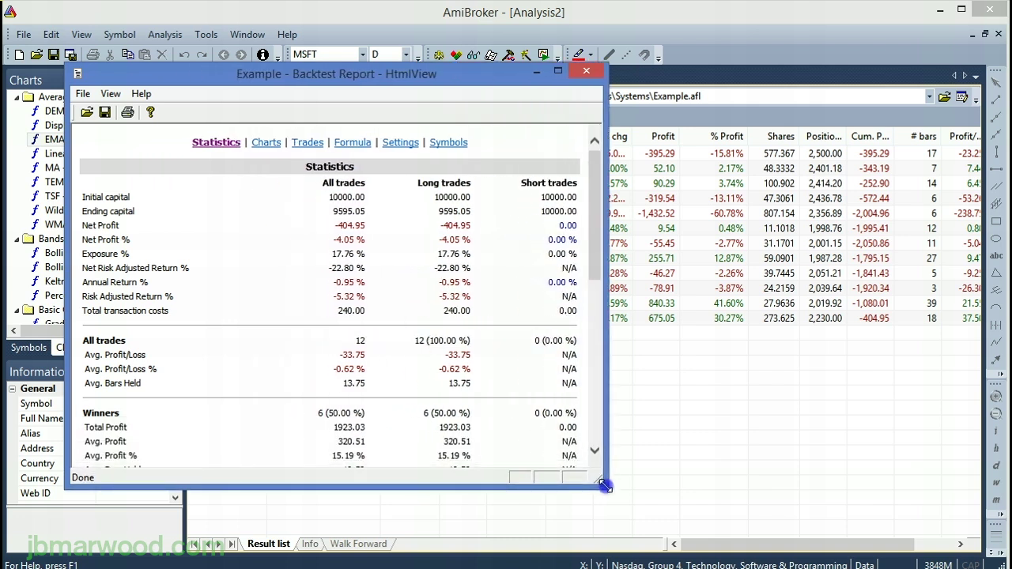
click(268, 144)
drag(598, 172, 595, 287)
click(586, 70)
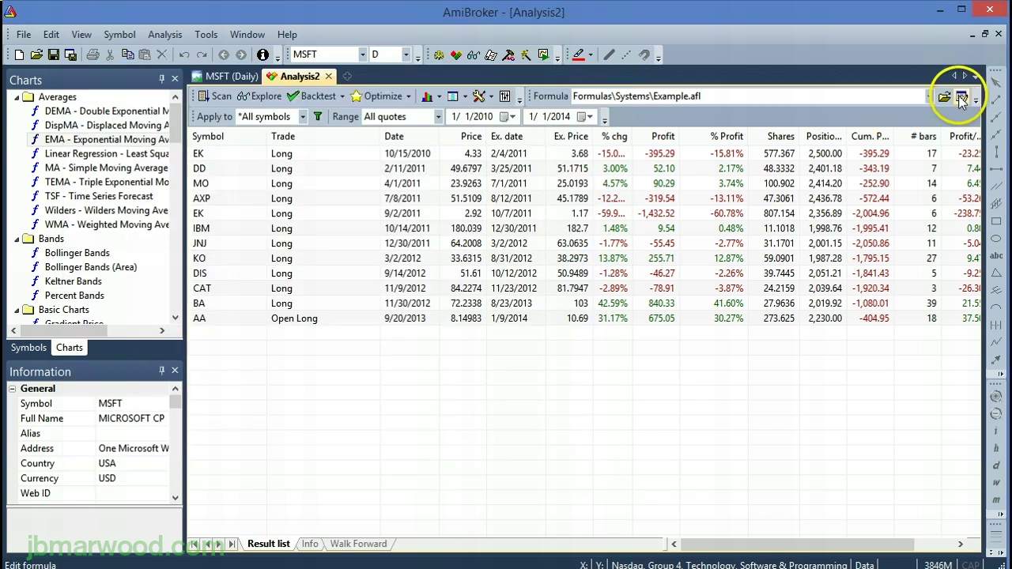
Load 08. Breakout with EMA.afl from the recent System Code folder as the analysis formula.
click(945, 96)
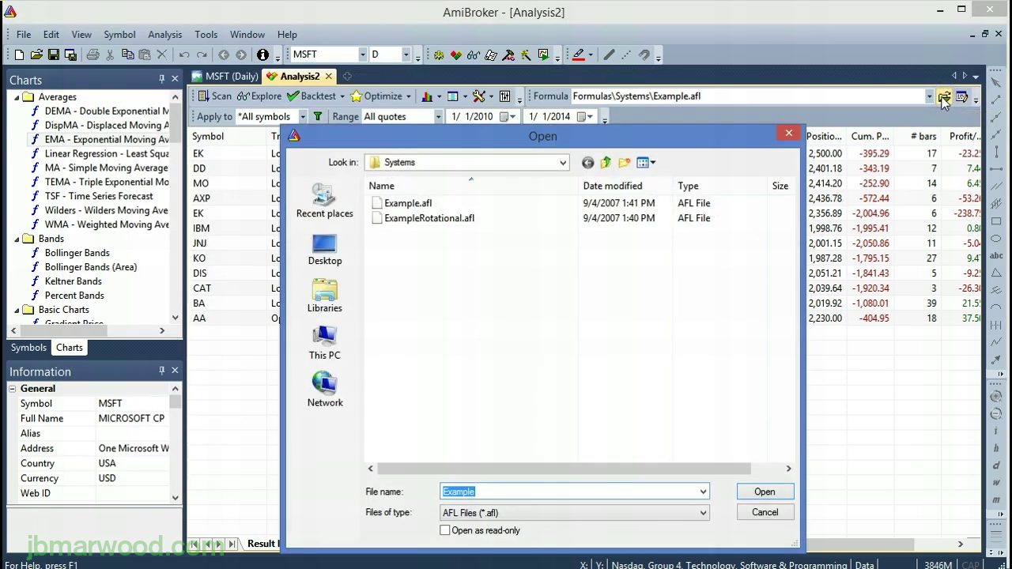
click(563, 163)
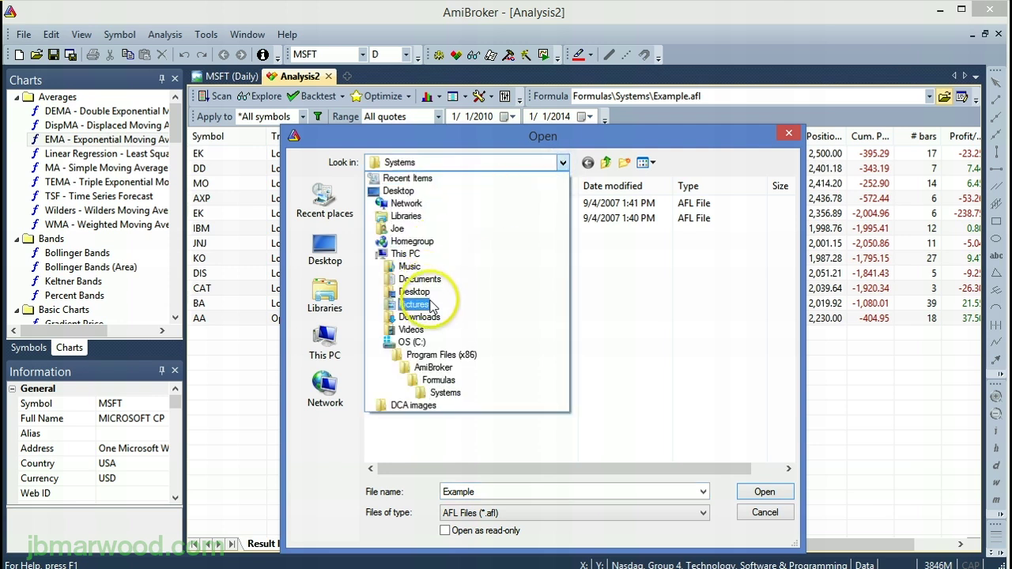
click(326, 204)
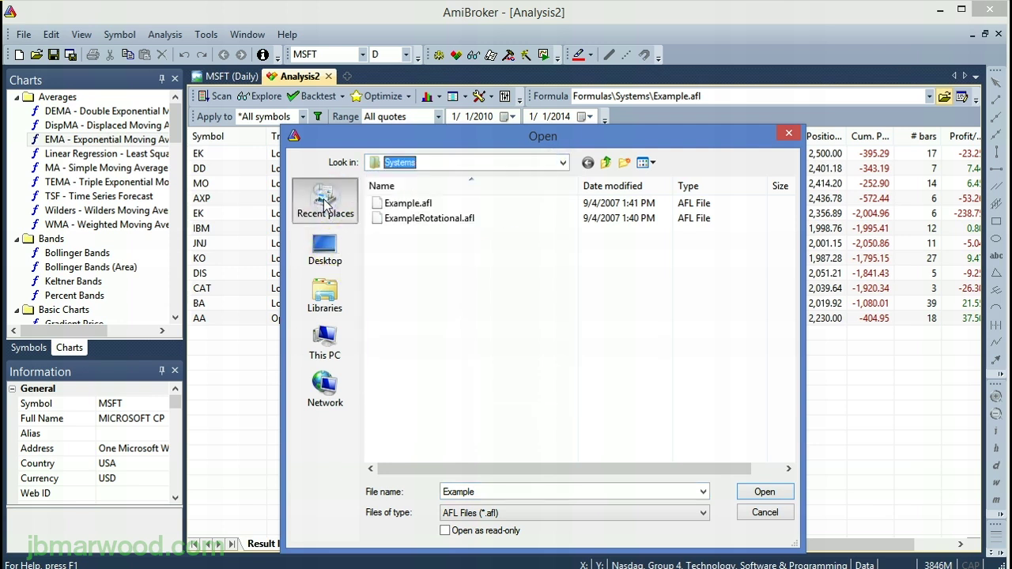
click(326, 204)
double_click(380, 203)
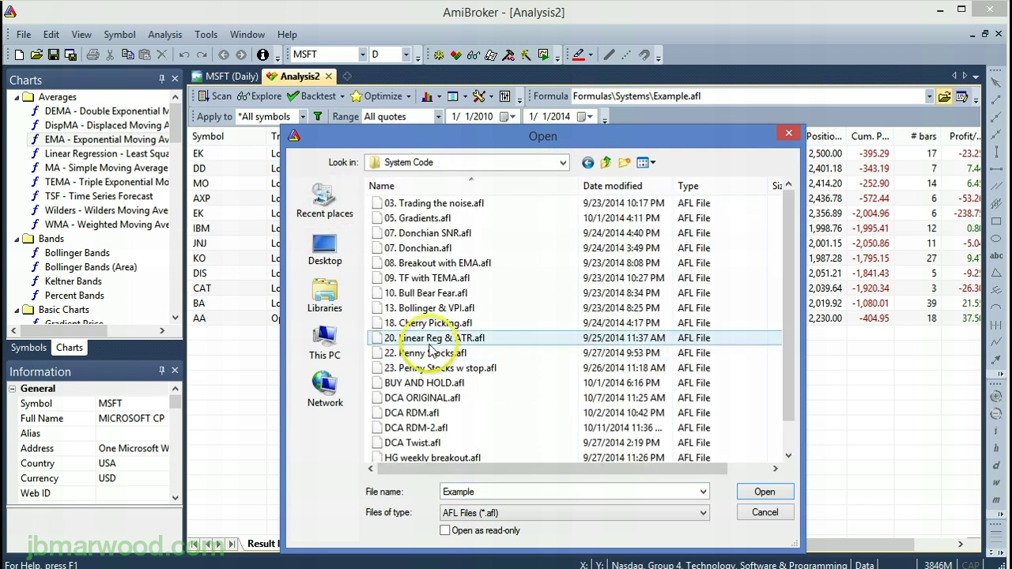
double_click(435, 264)
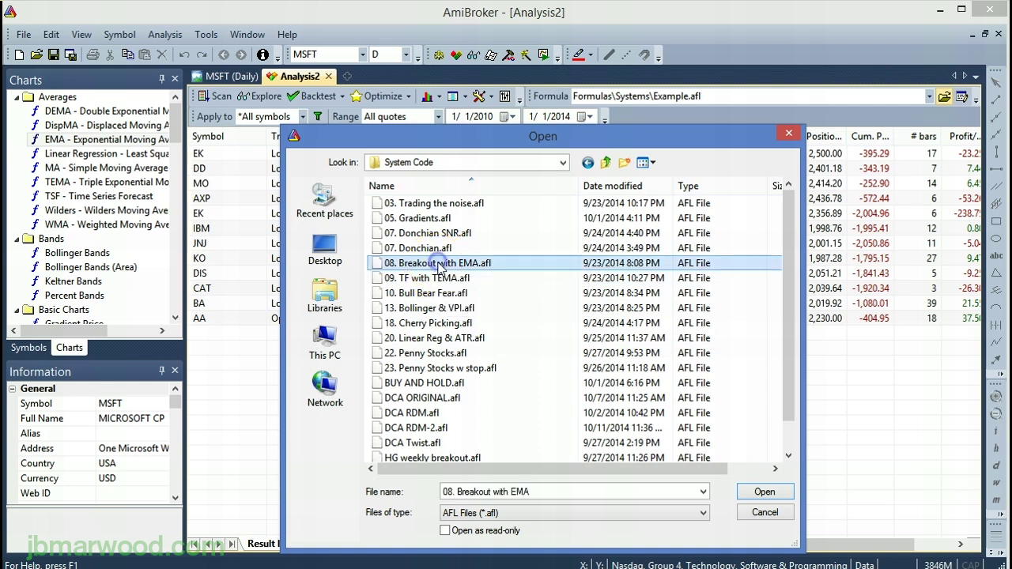
View the Breakout with EMA formula's code in the editor, then close it.
click(962, 95)
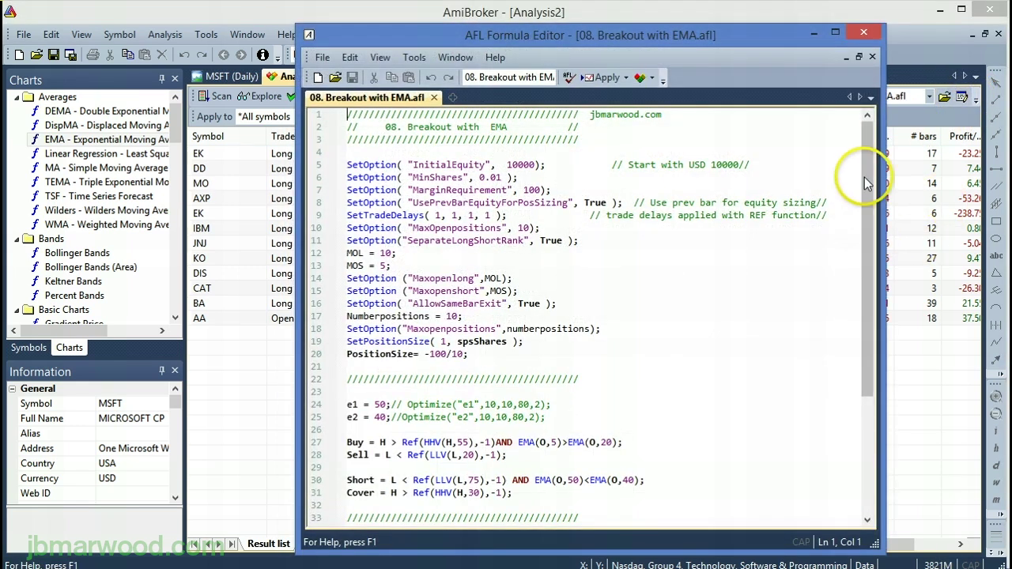
drag(867, 174, 874, 133)
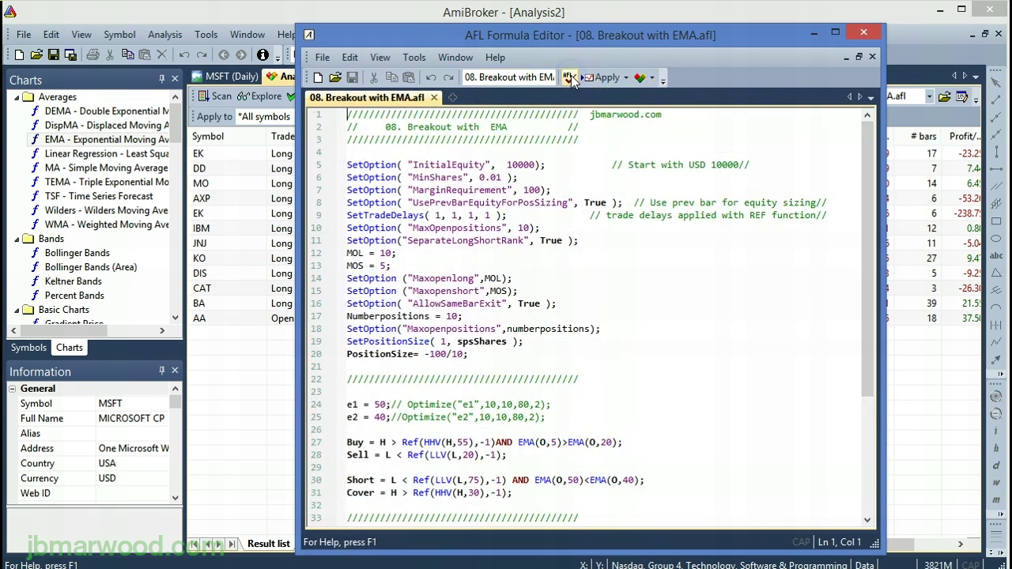
click(864, 32)
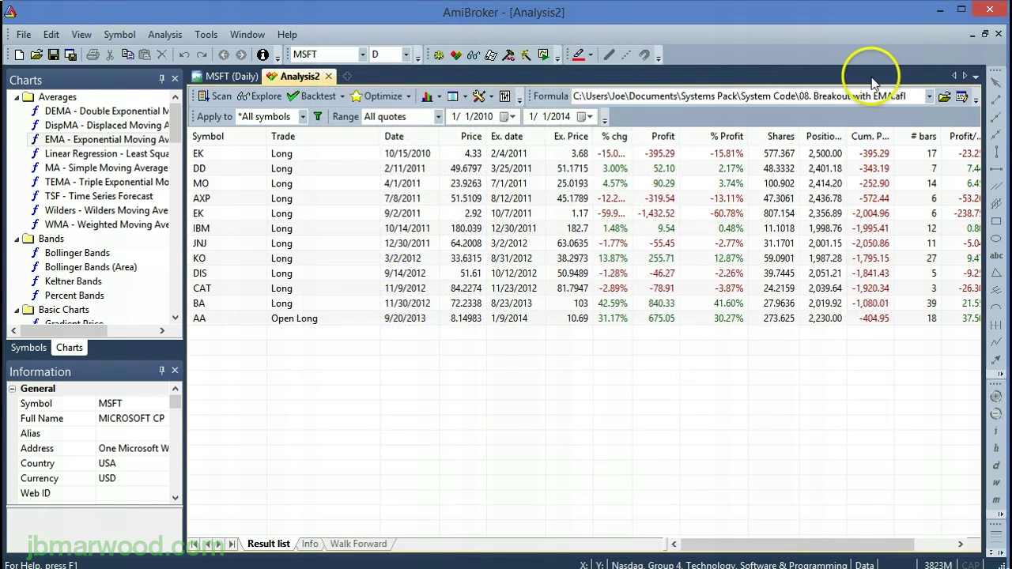
Backtest the 08. Breakout with EMA system and open its backtest report.
click(317, 96)
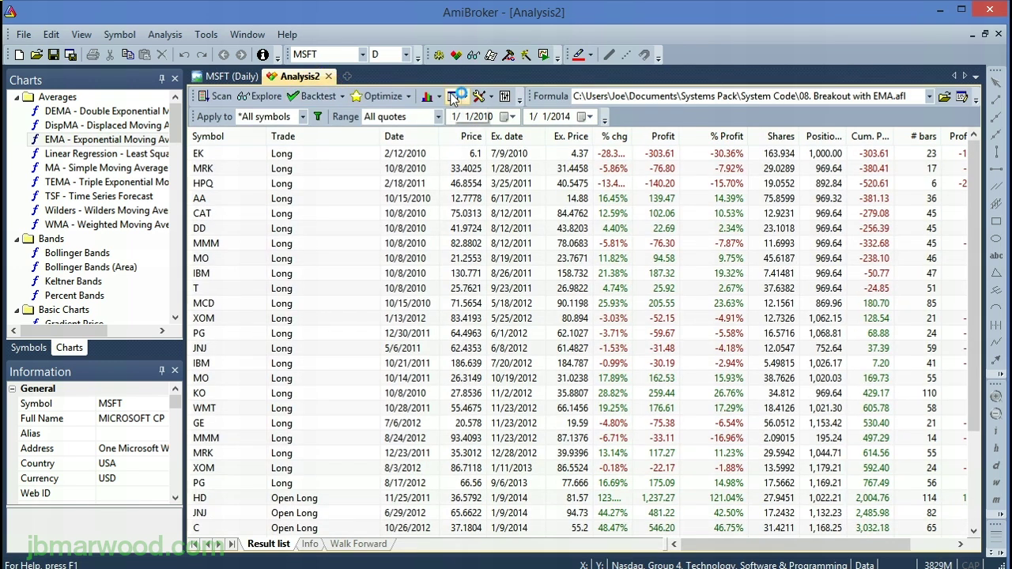
click(454, 97)
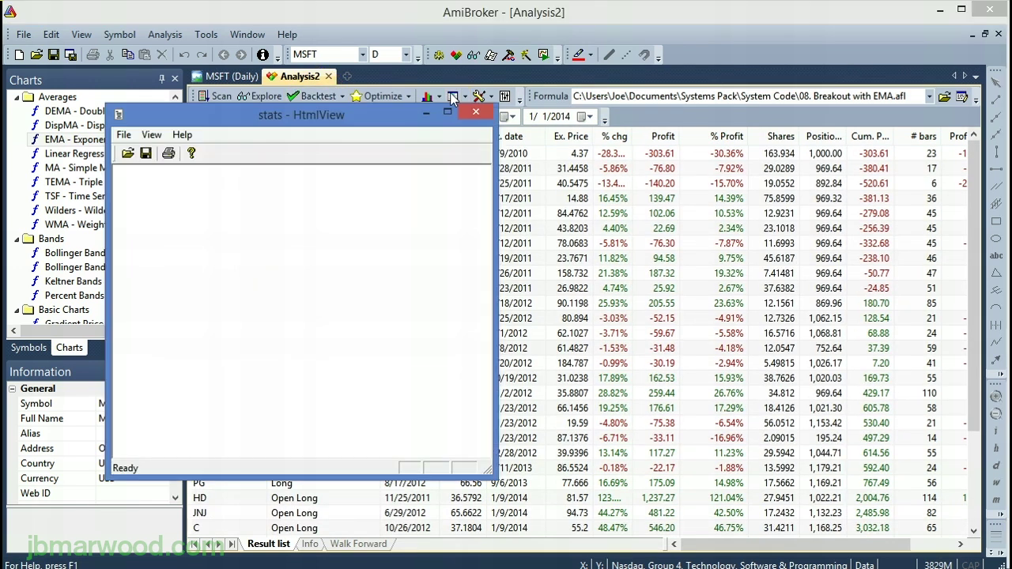
click(381, 120)
Move the Backtest Report window higher and enlarge it to show the statistics.
drag(371, 103, 376, 95)
drag(496, 452, 708, 516)
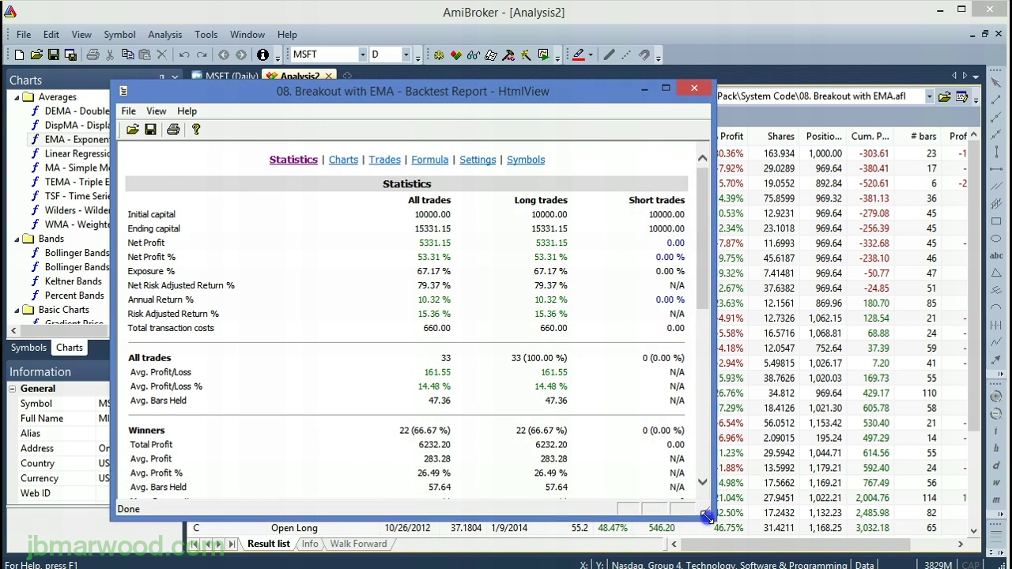
click(706, 293)
drag(705, 293, 724, 282)
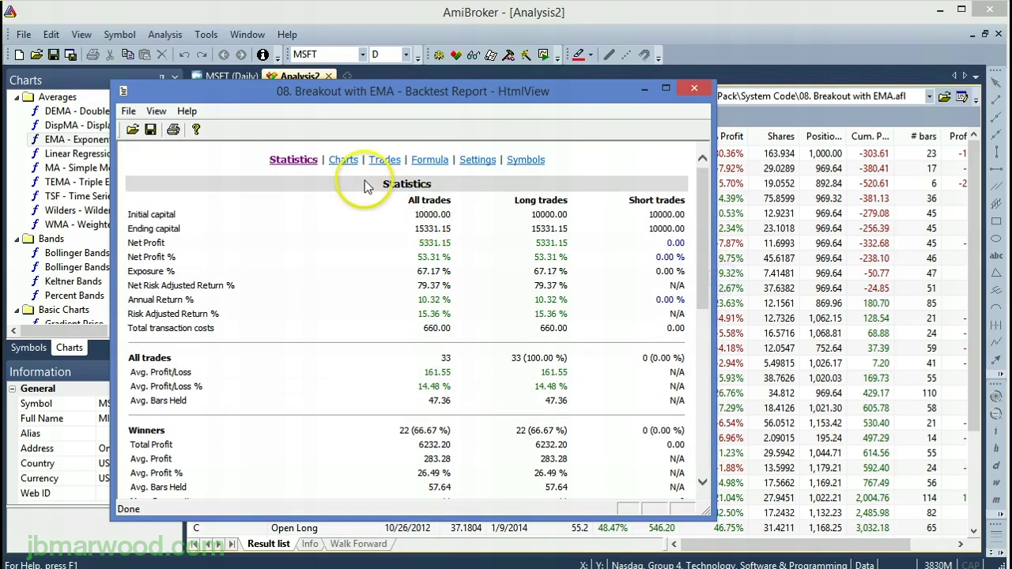